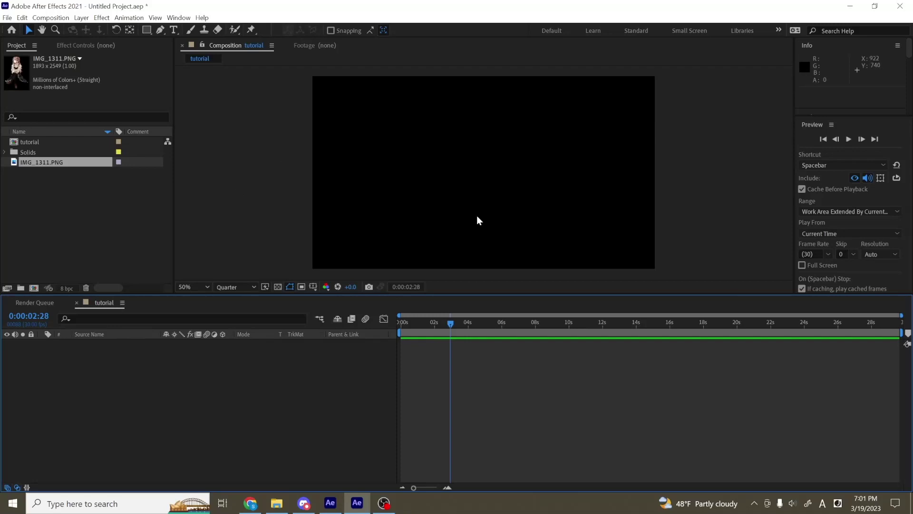
Create a new shape layer and add a rectangle path to it, sized 433 by 433
{"action": "right_click", "coordinate": [171, 368]}
{"action": "mouse_move", "coordinate": [216, 373]}
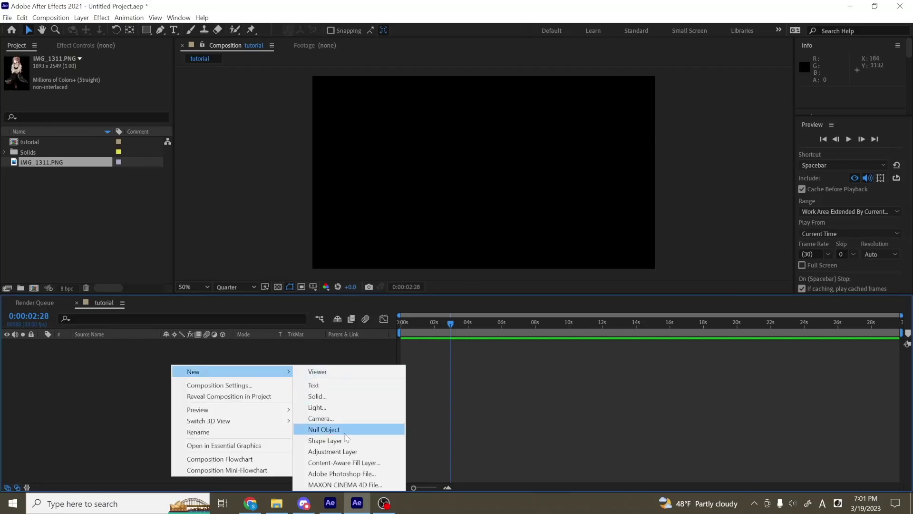
{"action": "left_click", "coordinate": [323, 442]}
{"action": "left_click", "coordinate": [42, 343]}
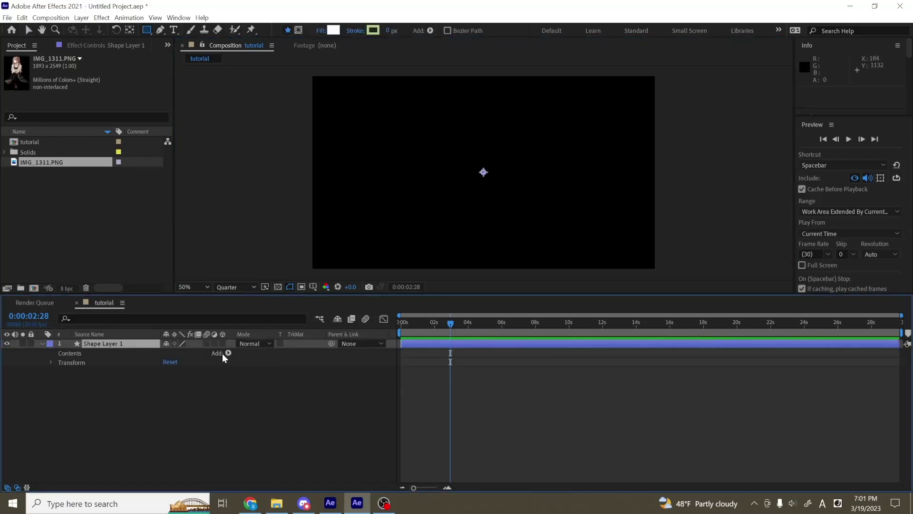
{"action": "left_click", "coordinate": [225, 354]}
{"action": "left_click", "coordinate": [202, 137]}
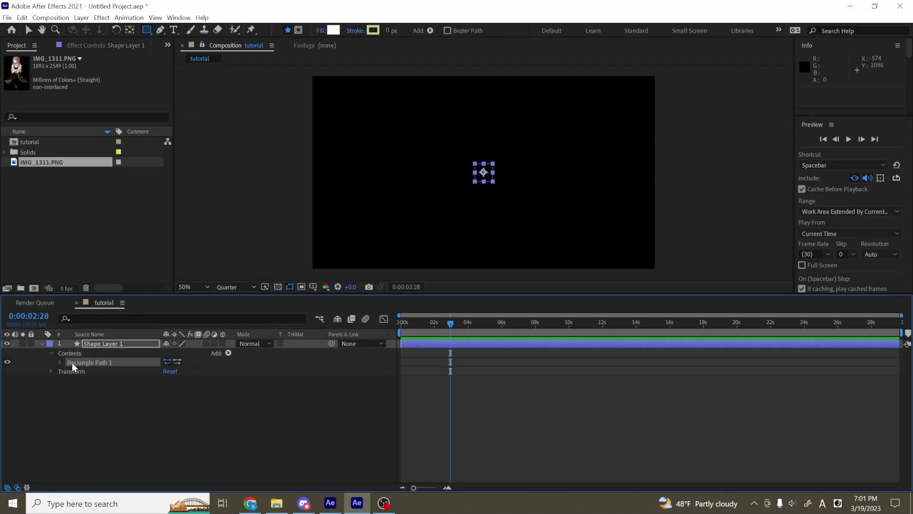
{"action": "left_click", "coordinate": [61, 363]}
{"action": "left_click_drag", "start_coordinate": [189, 370], "coordinate": [252, 368]}
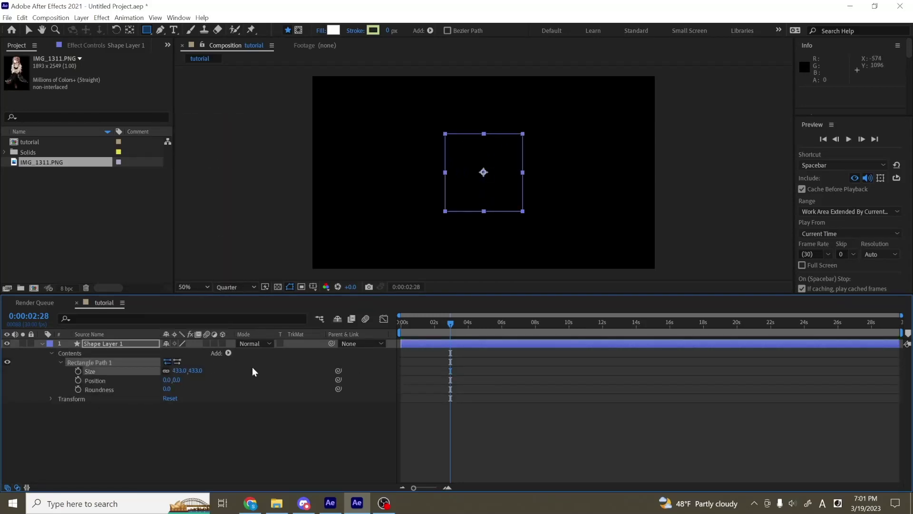
Add a fill to the shape layer, unlink the rectangle's size proportions and widen it to 953
{"action": "left_click", "coordinate": [228, 353]}
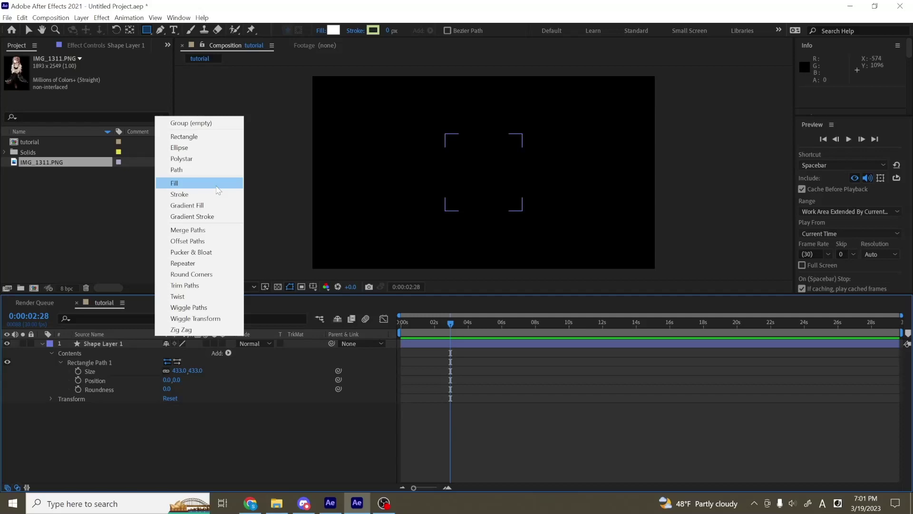
{"action": "left_click", "coordinate": [195, 181]}
{"action": "left_click", "coordinate": [166, 370]}
{"action": "left_click_drag", "start_coordinate": [180, 371], "coordinate": [253, 400]}
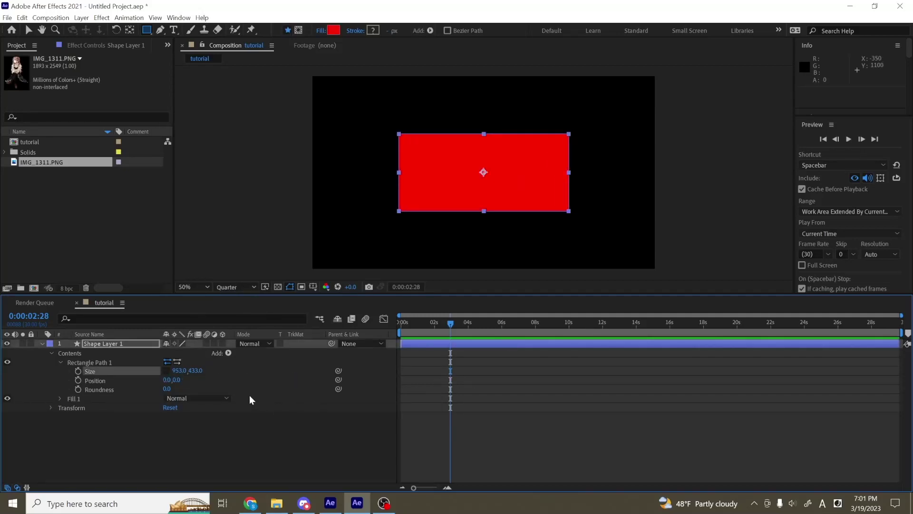
Set the rectangle's fill color to white (FFFFFF) and collapse the shape layer's properties
{"action": "left_click", "coordinate": [333, 30]}
{"action": "left_click", "coordinate": [373, 343]}
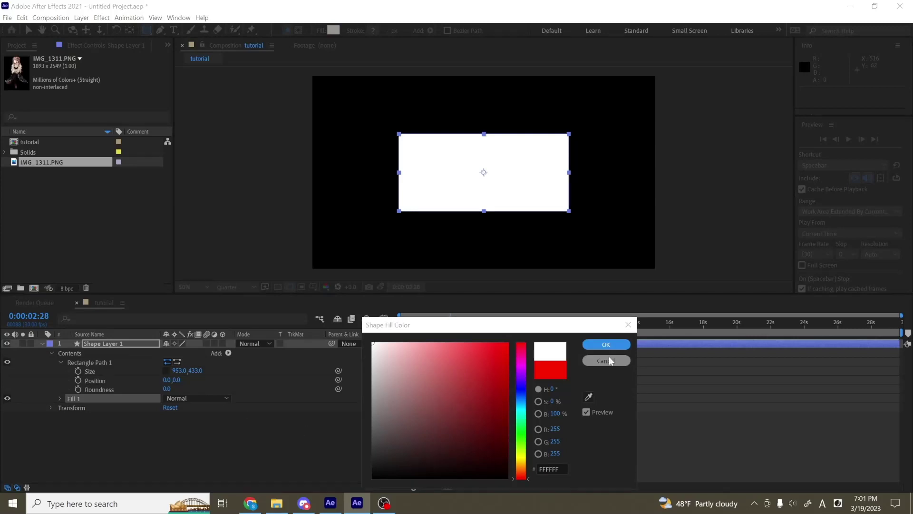
{"action": "left_click", "coordinate": [605, 344]}
{"action": "left_click", "coordinate": [271, 423]}
{"action": "left_click", "coordinate": [103, 343]}
{"action": "key", "text": "s"}
{"action": "key", "text": "s"}
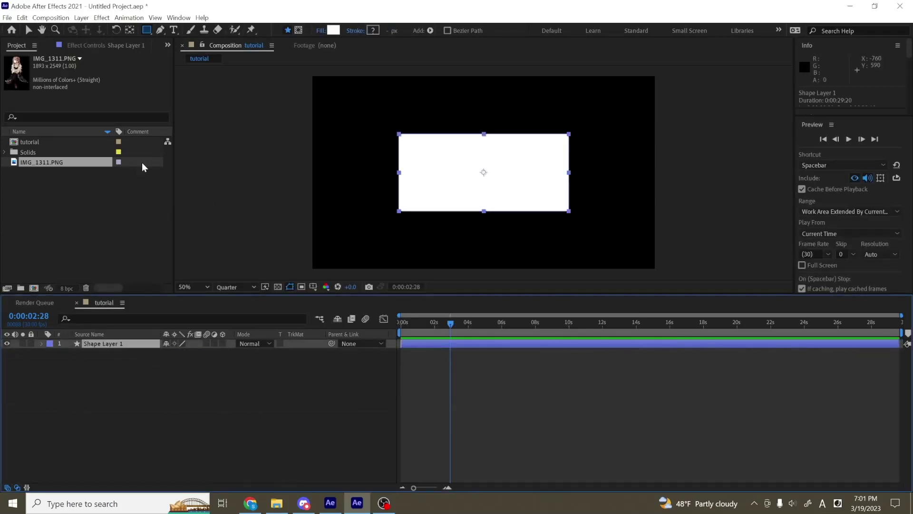
Add IMG_1311.PNG to the tutorial composition as a layer above Shape Layer 1
{"action": "left_click", "coordinate": [73, 148]}
{"action": "left_click", "coordinate": [52, 172]}
{"action": "left_click", "coordinate": [36, 162]}
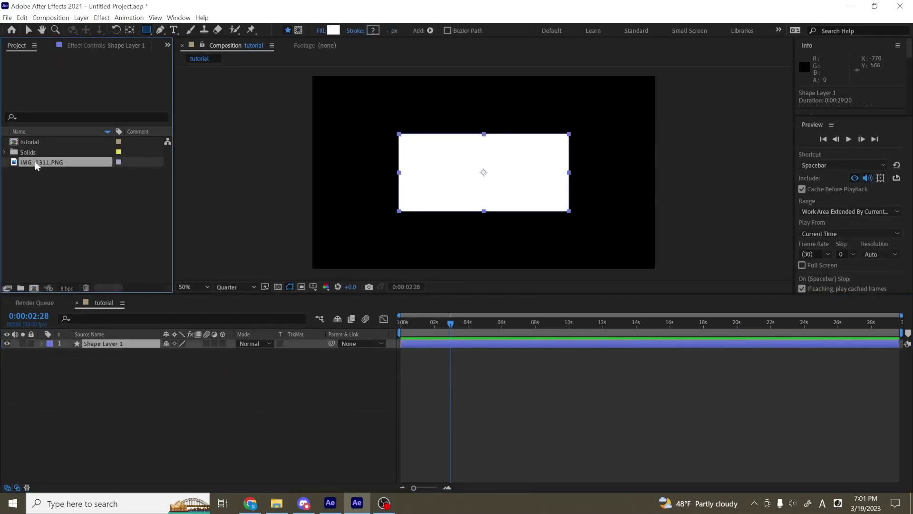
{"action": "left_click_drag", "start_coordinate": [30, 162], "coordinate": [262, 367]}
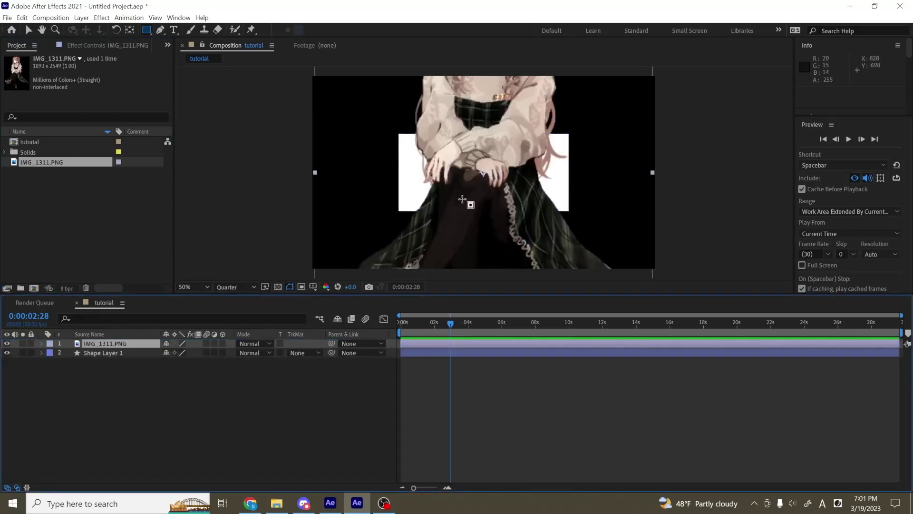
Move the image down to about 918, 1336 so the character's face sits over the white rectangle
{"action": "key", "text": "v"}
{"action": "left_click_drag", "start_coordinate": [480, 115], "coordinate": [473, 225]}
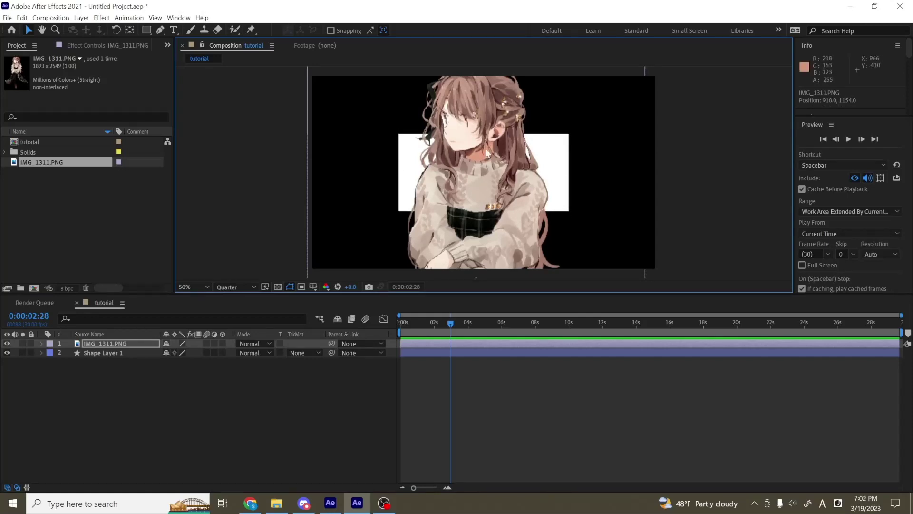
{"action": "left_click_drag", "start_coordinate": [468, 71], "coordinate": [467, 106]}
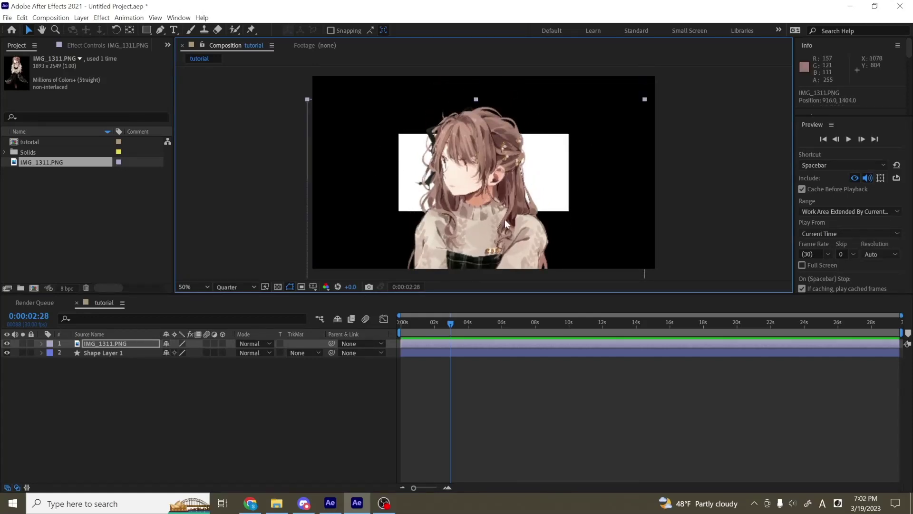
{"action": "left_click_drag", "start_coordinate": [503, 228], "coordinate": [498, 216]}
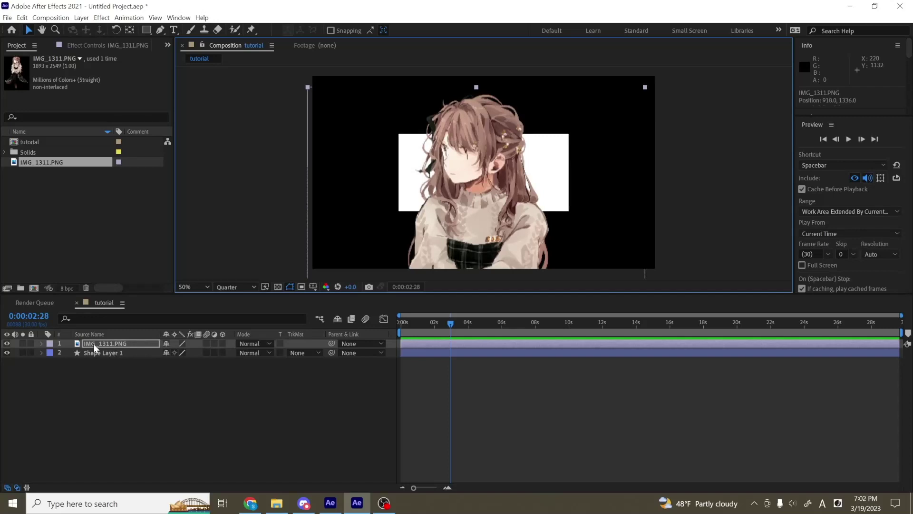
Place the image layer beneath Shape Layer 1 and set its track matte to Alpha Matte "Shape Layer 1"
{"action": "left_click_drag", "start_coordinate": [93, 344], "coordinate": [113, 355]}
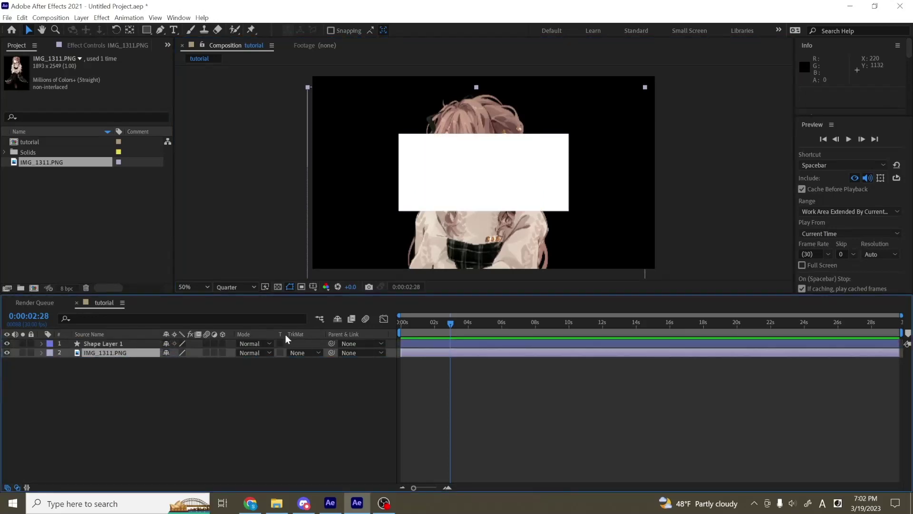
{"action": "left_click", "coordinate": [320, 352]}
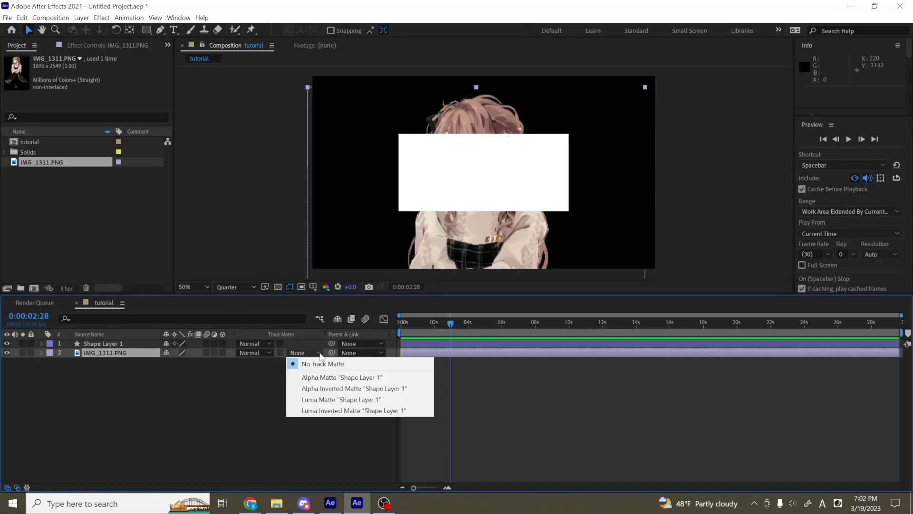
{"action": "left_click", "coordinate": [354, 378]}
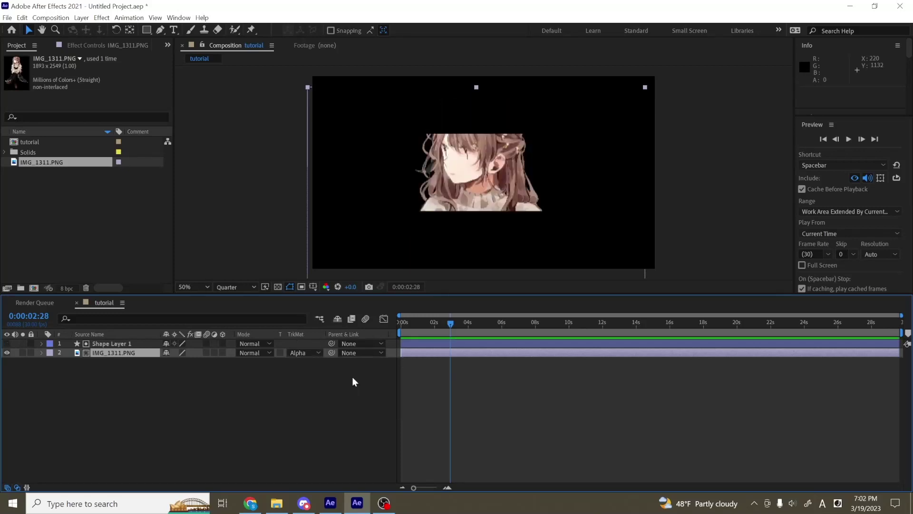
Reposition the image inside the rectangle matte to about 988, 1332
{"action": "left_click", "coordinate": [124, 344]}
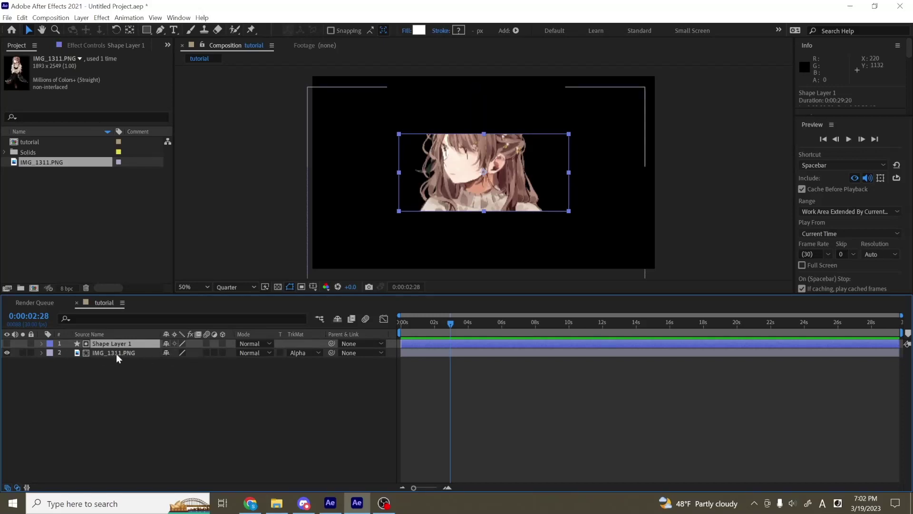
{"action": "left_click", "coordinate": [116, 352]}
{"action": "left_click_drag", "start_coordinate": [452, 195], "coordinate": [493, 206]}
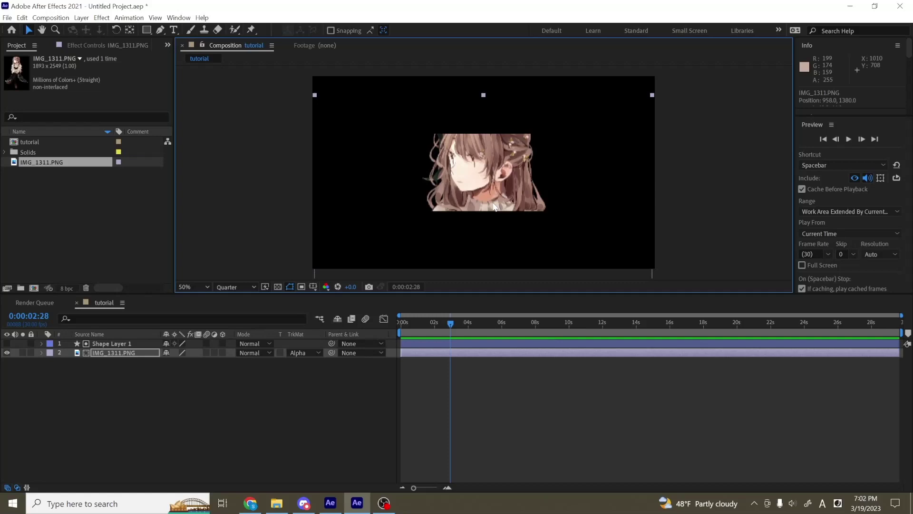
{"action": "left_click_drag", "start_coordinate": [522, 203], "coordinate": [479, 187]}
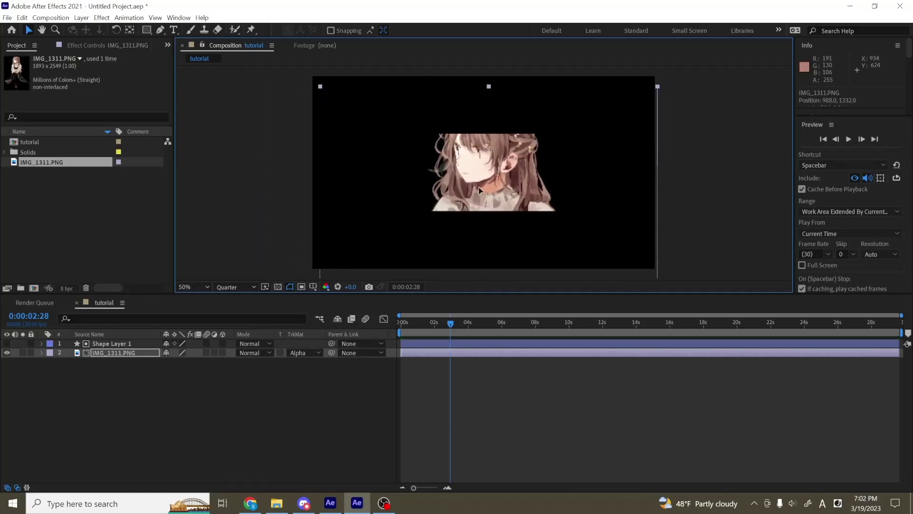
Switch the image layer's track matte to Alpha Inverted Matte "Shape Layer 1" and deselect the layers
{"action": "left_click", "coordinate": [307, 352]}
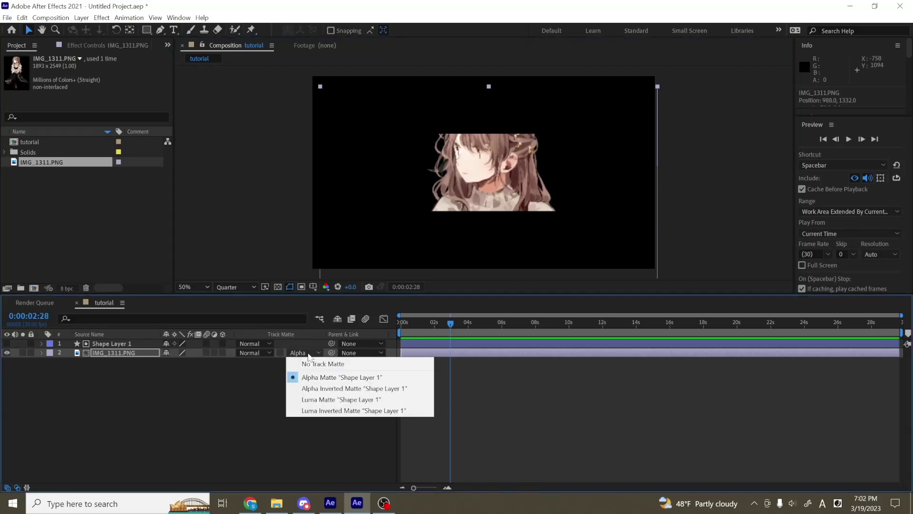
{"action": "left_click", "coordinate": [359, 391]}
{"action": "left_click_drag", "start_coordinate": [548, 228], "coordinate": [498, 206]}
{"action": "left_click", "coordinate": [114, 343]}
{"action": "left_click", "coordinate": [198, 397]}
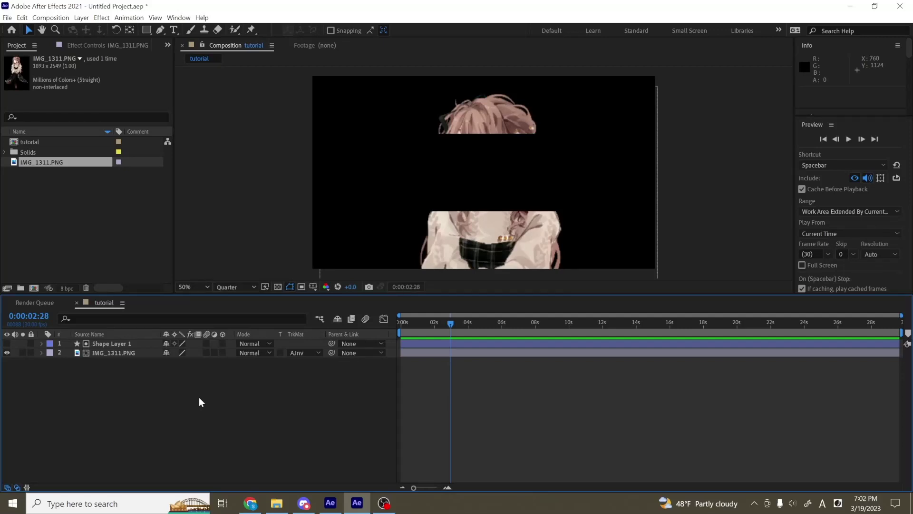
Try moving the image layer above Shape Layer 1, and undo the reorder
{"action": "left_click", "coordinate": [124, 343]}
{"action": "mouse_move", "coordinate": [122, 351]}
{"action": "left_mouse_down"}
{"action": "mouse_move", "coordinate": [100, 353]}
{"action": "mouse_move", "coordinate": [121, 350]}
{"action": "mouse_move", "coordinate": [118, 343]}
{"action": "left_mouse_up"}
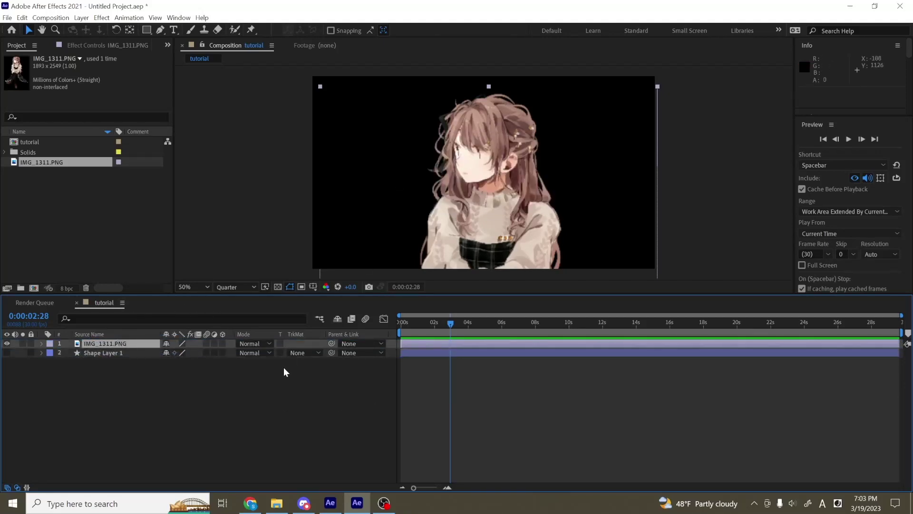
{"action": "key", "text": "ctrl+z"}
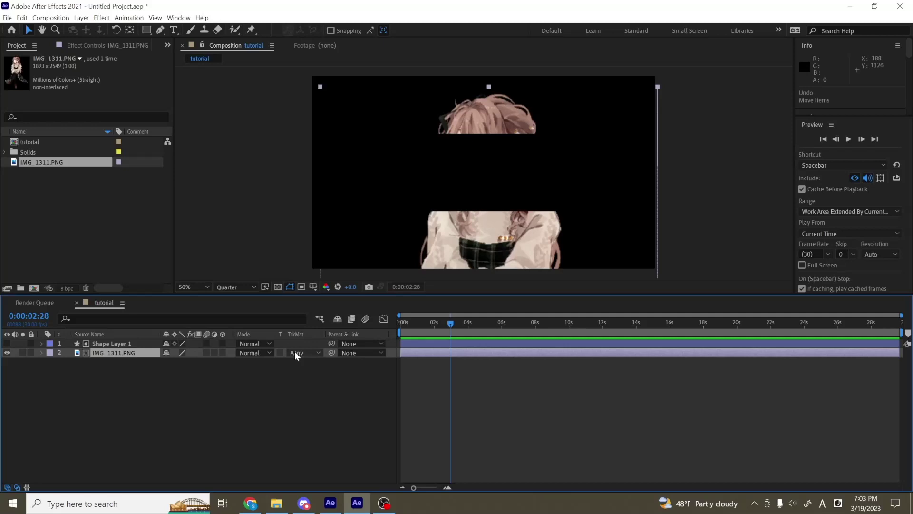
Set the image layer's track matte to Alpha Matte "Shape Layer 1" and reposition the image to about 948, 1368
{"action": "left_click", "coordinate": [296, 352]}
{"action": "left_click", "coordinate": [344, 379]}
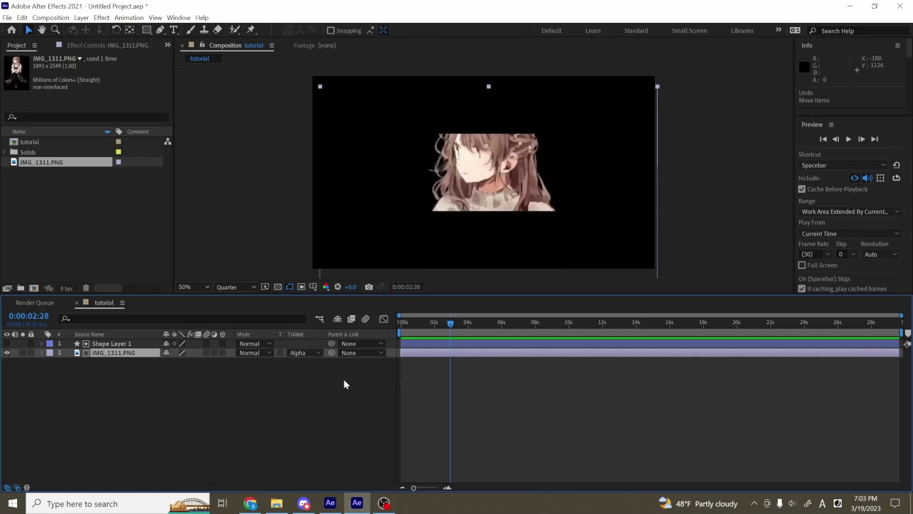
{"action": "left_click_drag", "start_coordinate": [519, 195], "coordinate": [519, 195]}
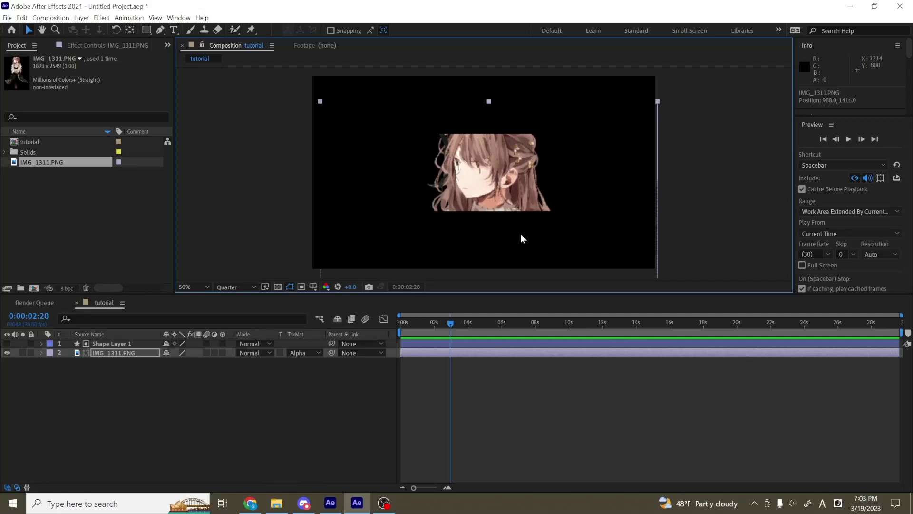
{"action": "mouse_move", "coordinate": [522, 237]}
{"action": "left_mouse_down"}
{"action": "mouse_move", "coordinate": [512, 219]}
{"action": "mouse_move", "coordinate": [515, 227]}
{"action": "left_mouse_up"}
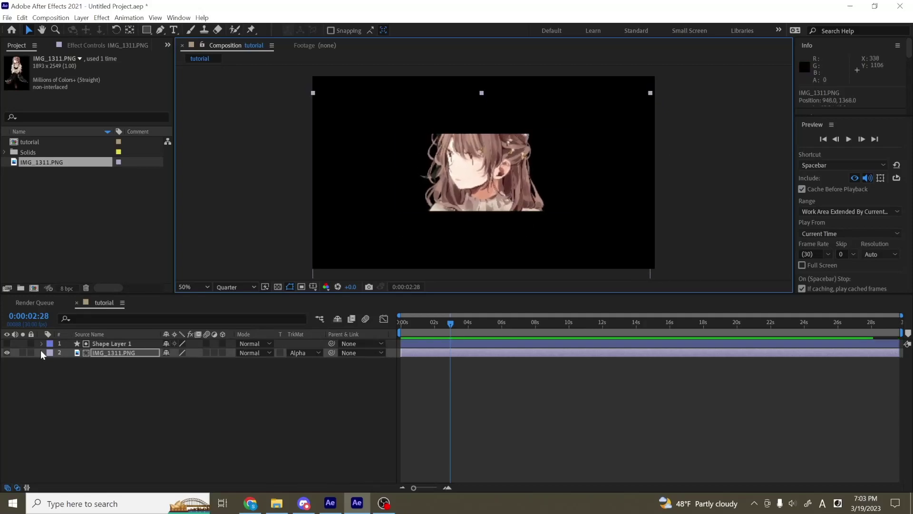
Try making Shape Layer 1 visible and moving it beneath the image layer, and undo both changes
{"action": "left_click", "coordinate": [7, 344]}
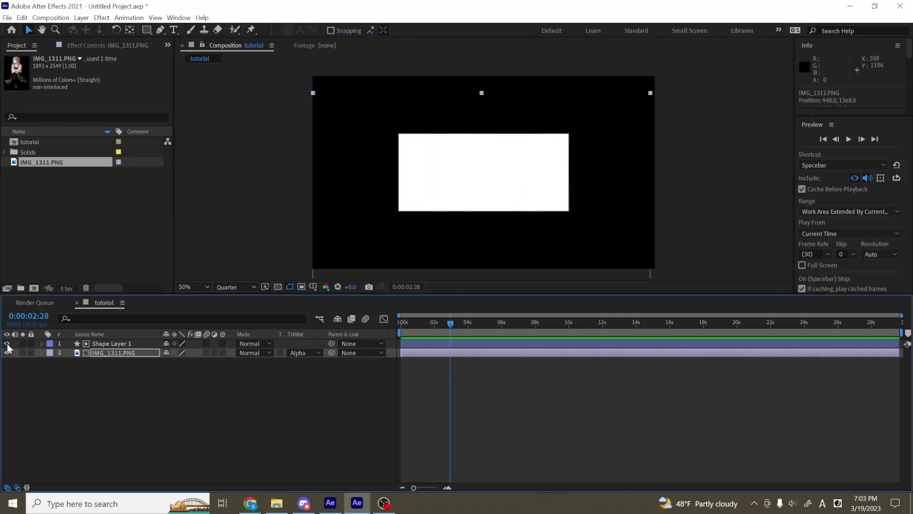
{"action": "left_click_drag", "start_coordinate": [133, 345], "coordinate": [112, 358]}
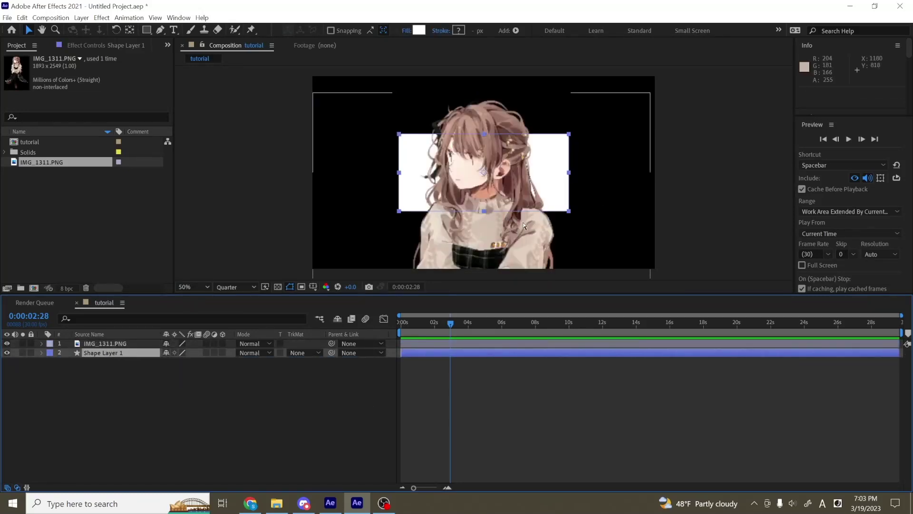
{"action": "key", "text": "ctrl+z"}
{"action": "key", "text": "ctrl+z"}
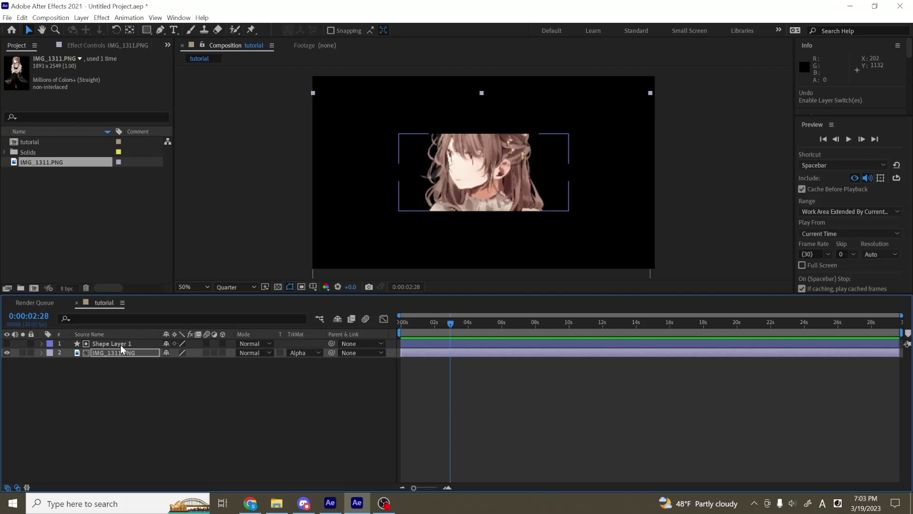
Duplicate Shape Layer 1, make the copy visible and place it beneath the image layer as a white background
{"action": "left_click", "coordinate": [121, 344]}
{"action": "key", "text": "ctrl+c"}
{"action": "key", "text": "ctrl+v"}
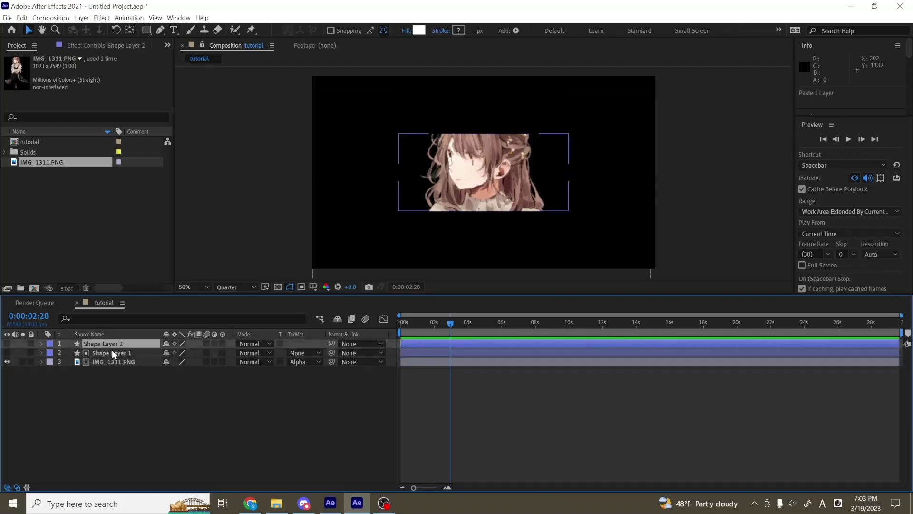
{"action": "left_click", "coordinate": [7, 343]}
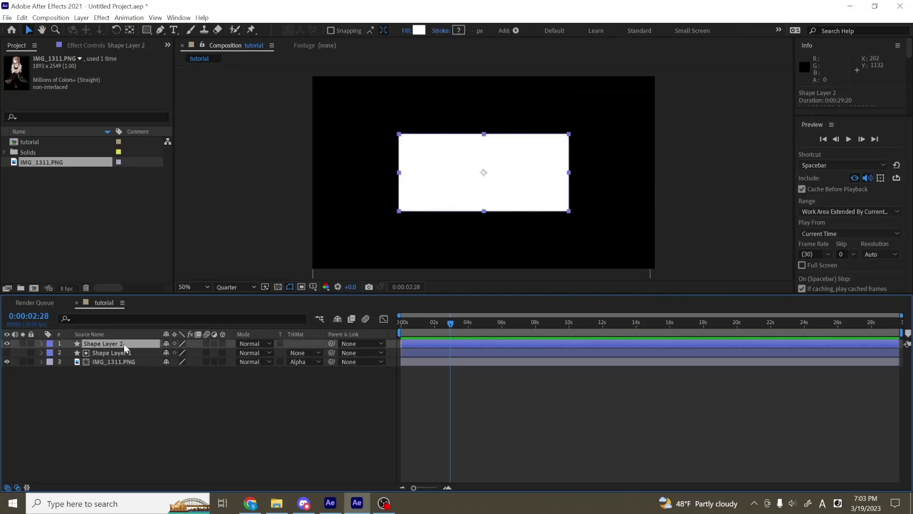
{"action": "left_click_drag", "start_coordinate": [123, 343], "coordinate": [107, 364]}
Keyframe Shape Layer 1's position at 960, 540 at 0:00:02:28 and 12, 540 at 0:00:00:00, and select both keyframes
{"action": "left_click", "coordinate": [104, 344]}
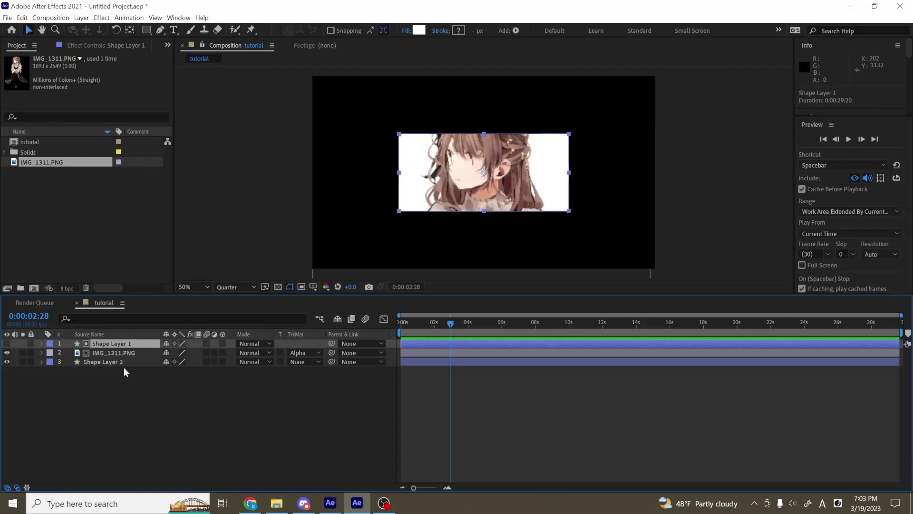
{"action": "key", "text": "p"}
{"action": "left_click", "coordinate": [86, 353]}
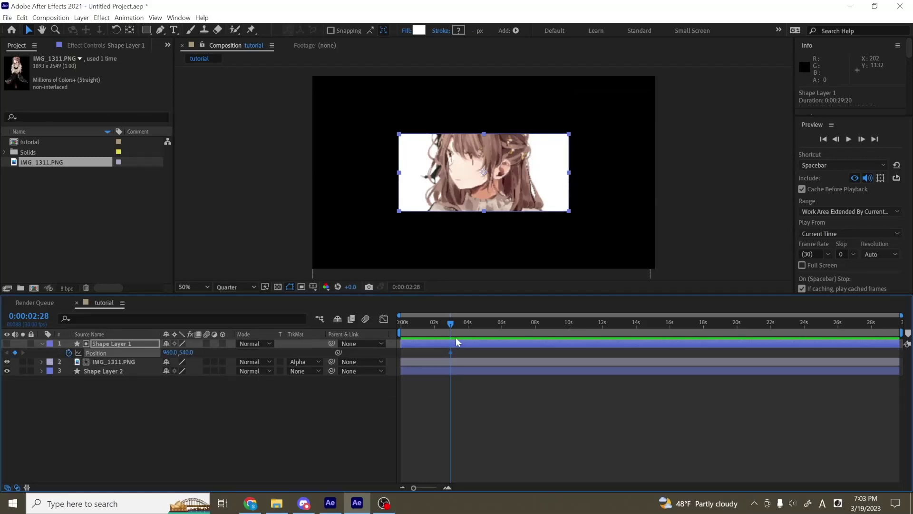
{"action": "left_click_drag", "start_coordinate": [451, 324], "coordinate": [330, 338]}
{"action": "left_click_drag", "start_coordinate": [171, 353], "coordinate": [0, 352]}
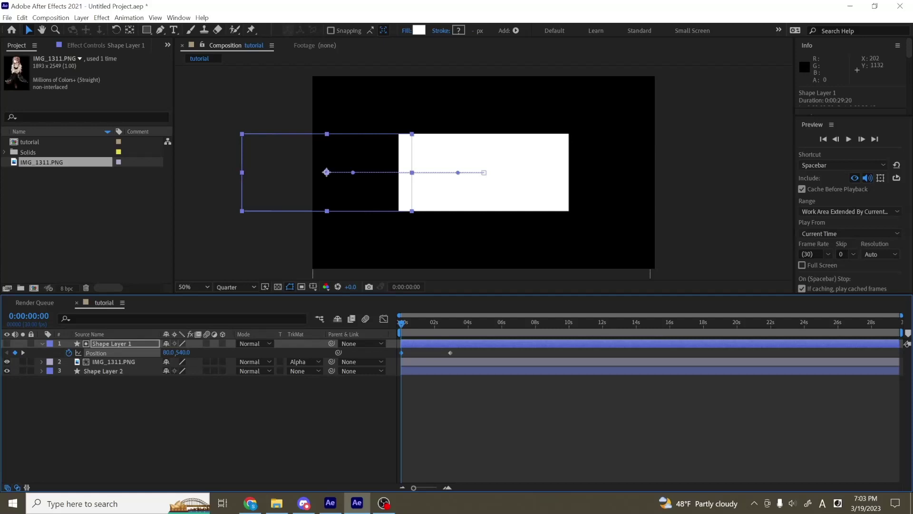
{"action": "left_click_drag", "start_coordinate": [128, 352], "coordinate": [124, 353]}
{"action": "left_click_drag", "start_coordinate": [475, 350], "coordinate": [358, 357]}
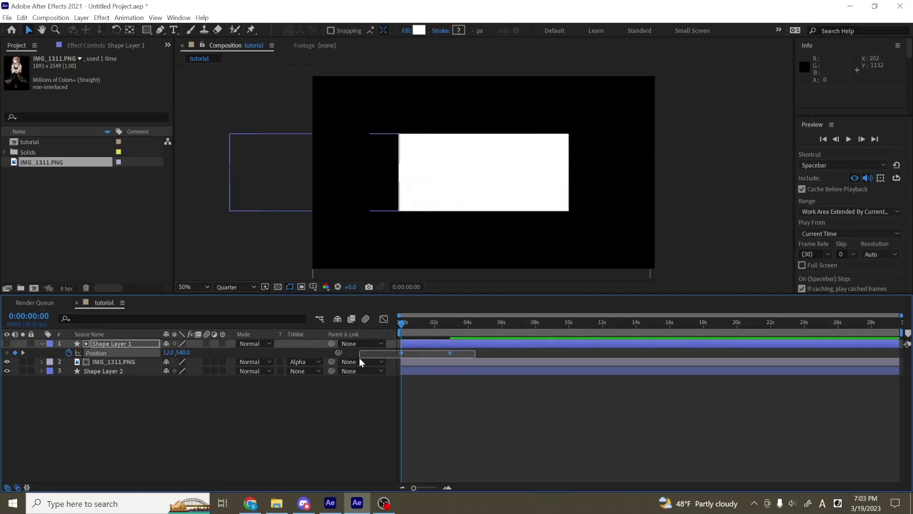
Paste Shape Layer 1's two position keyframes onto Shape Layer 2 at 0:00:00:00 and check the motion up to 0:00:03:01
{"action": "left_click", "coordinate": [99, 373]}
{"action": "key", "text": "p"}
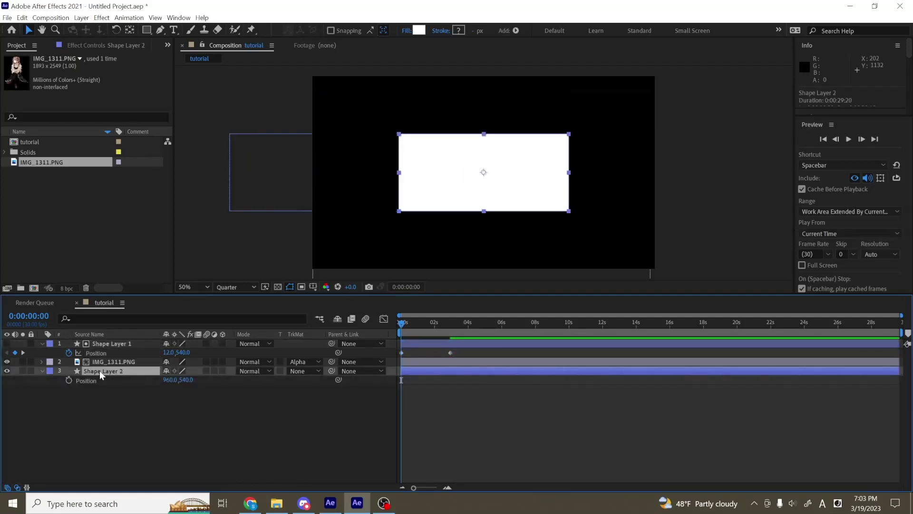
{"action": "key", "text": "ctrl+v"}
{"action": "left_click_drag", "start_coordinate": [403, 323], "coordinate": [452, 333]}
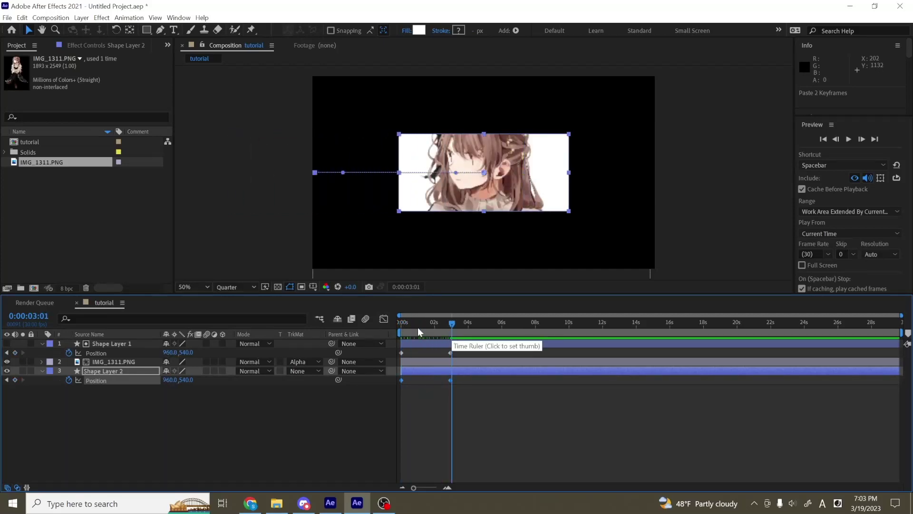
Collapse Shape Layer 1's properties and add a second IMG_1311.PNG layer directly beneath the first image layer
{"action": "left_click", "coordinate": [118, 345]}
{"action": "key", "text": "s"}
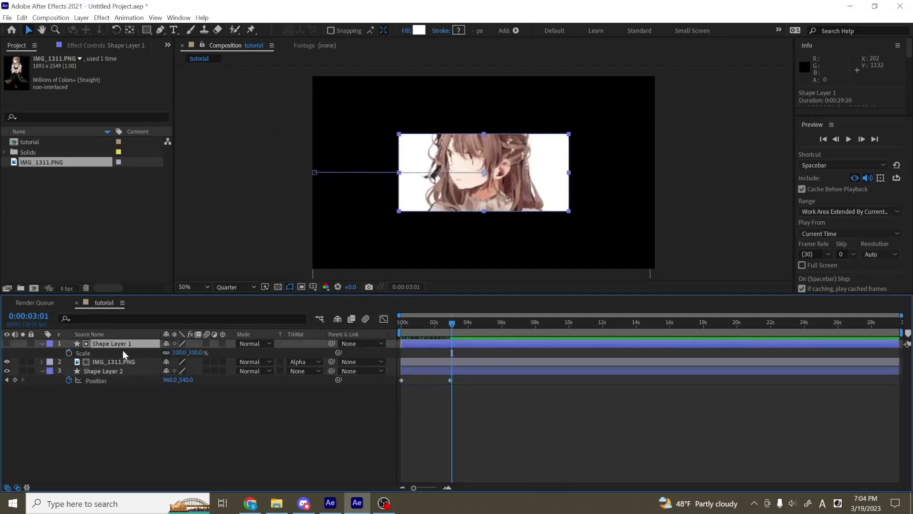
{"action": "key", "text": "s"}
{"action": "left_click", "coordinate": [121, 353]}
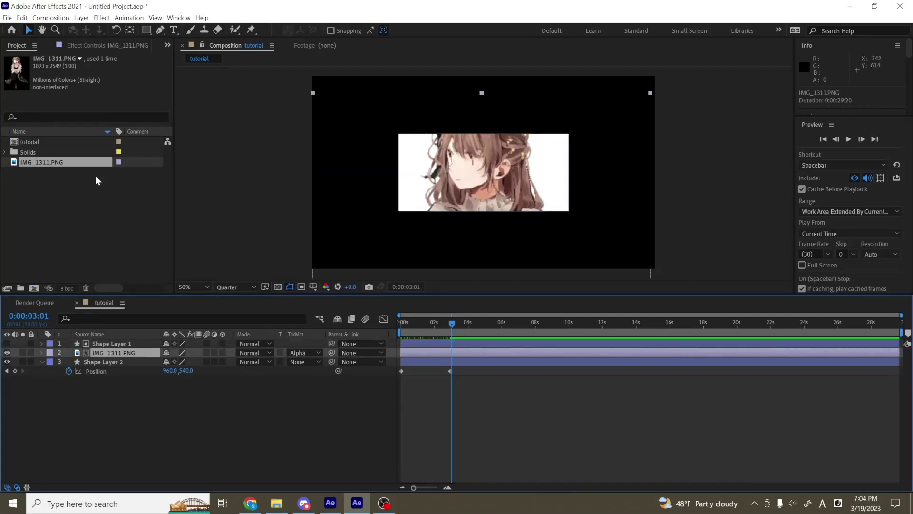
{"action": "left_click_drag", "start_coordinate": [27, 164], "coordinate": [106, 358]}
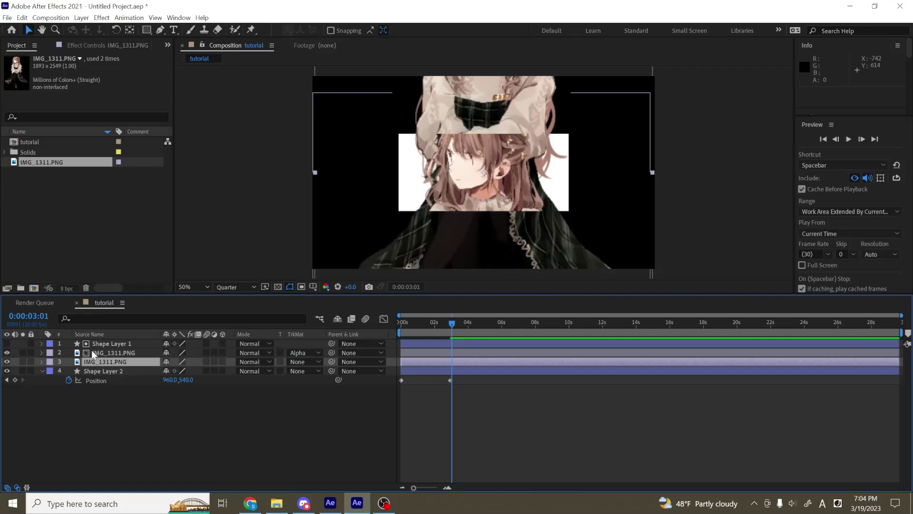
Try setting the second image layer's track matte to Alpha Inverted Matte "IMG_1311.PNG" and undo it
{"action": "left_click", "coordinate": [106, 342]}
{"action": "left_click", "coordinate": [299, 361]}
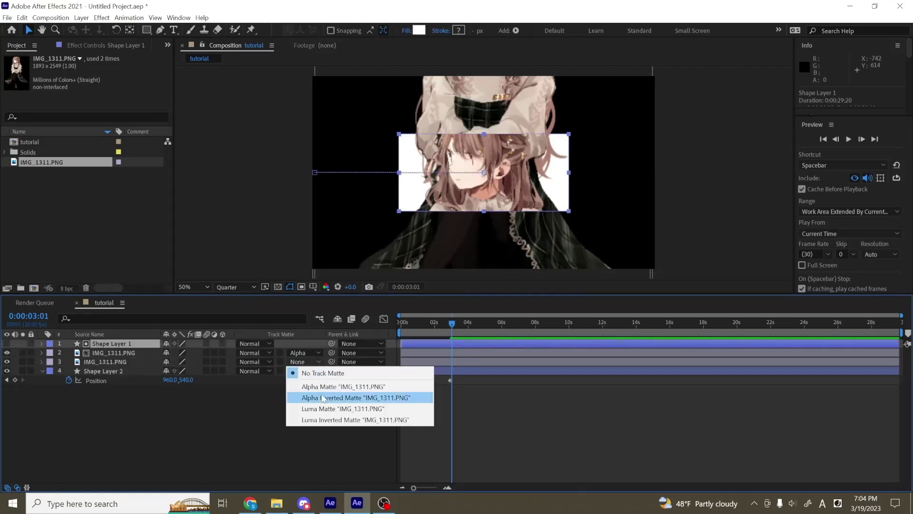
{"action": "left_click", "coordinate": [323, 398]}
{"action": "key", "text": "ctrl+z"}
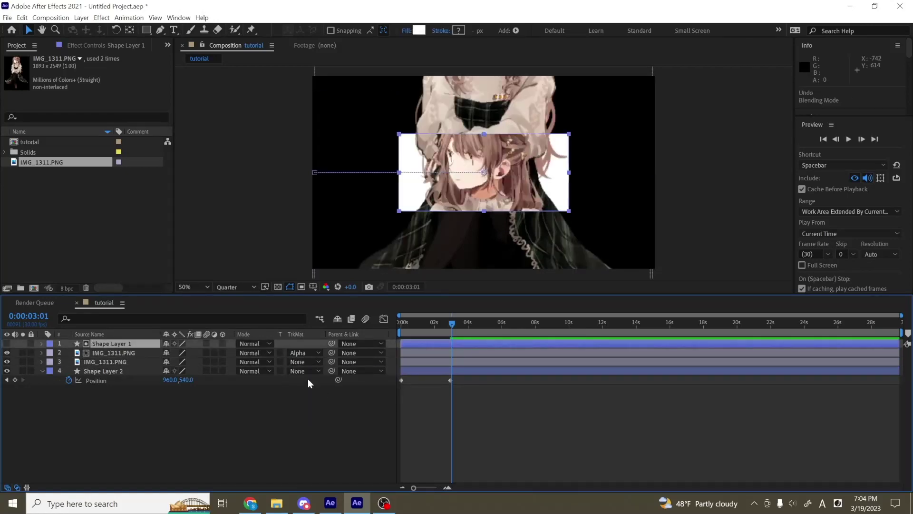
Paste a copy of Shape Layer 1 above the second image layer and set that image's track matte to Alpha Matte "Shape Layer 3"
{"action": "key", "text": "ctrl+c"}
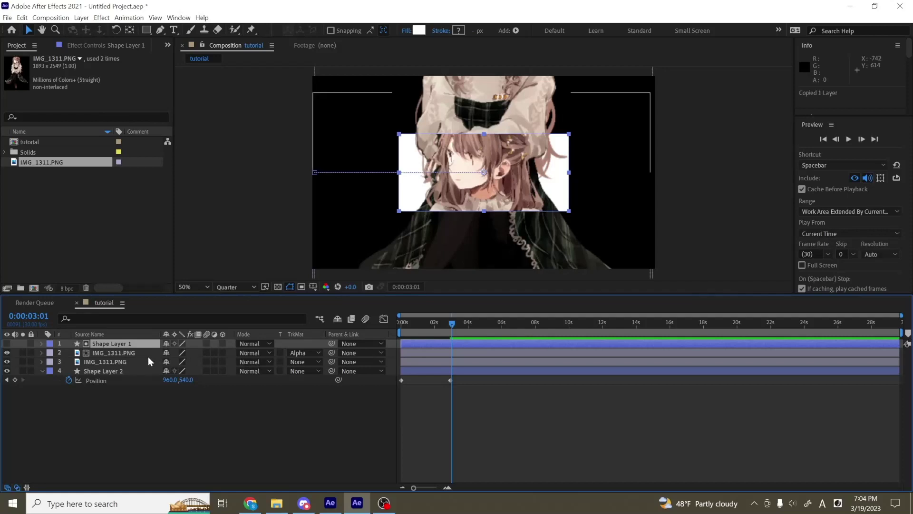
{"action": "left_click", "coordinate": [127, 361]}
{"action": "key", "text": "ctrl+v"}
{"action": "left_click", "coordinate": [114, 371]}
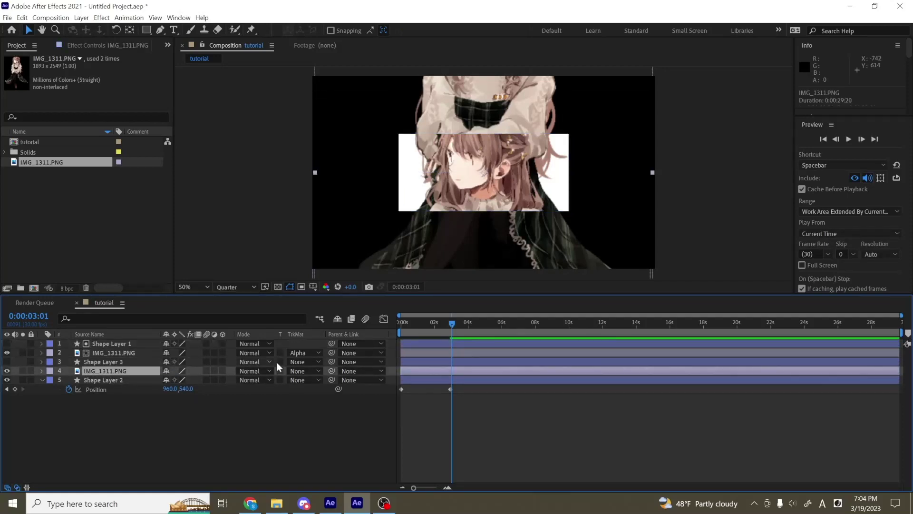
{"action": "left_click", "coordinate": [296, 371]}
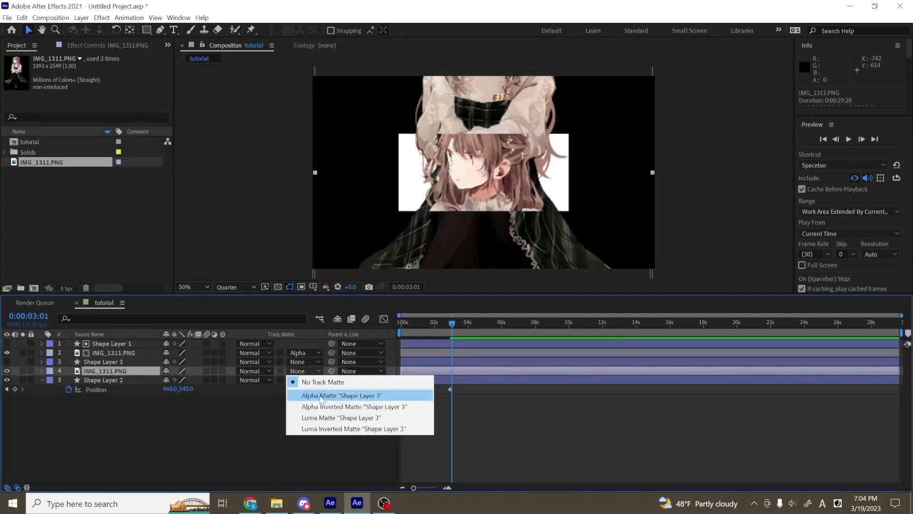
{"action": "left_click", "coordinate": [320, 397]}
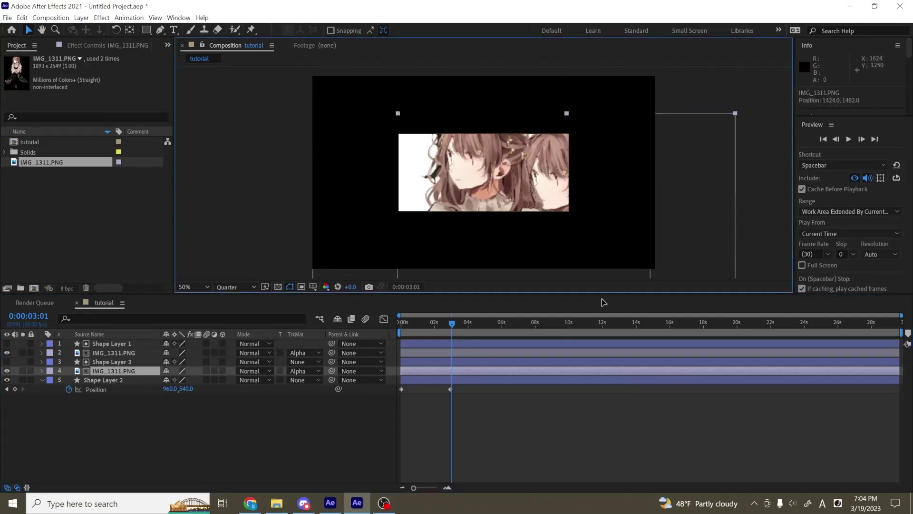
Place the two images side by side inside the matte, with the upper image layer at about 740, 1442 and the second one to its right
{"action": "left_click_drag", "start_coordinate": [602, 300], "coordinate": [601, 296]}
{"action": "left_click", "coordinate": [124, 352]}
{"action": "left_click_drag", "start_coordinate": [454, 219], "coordinate": [418, 235]}
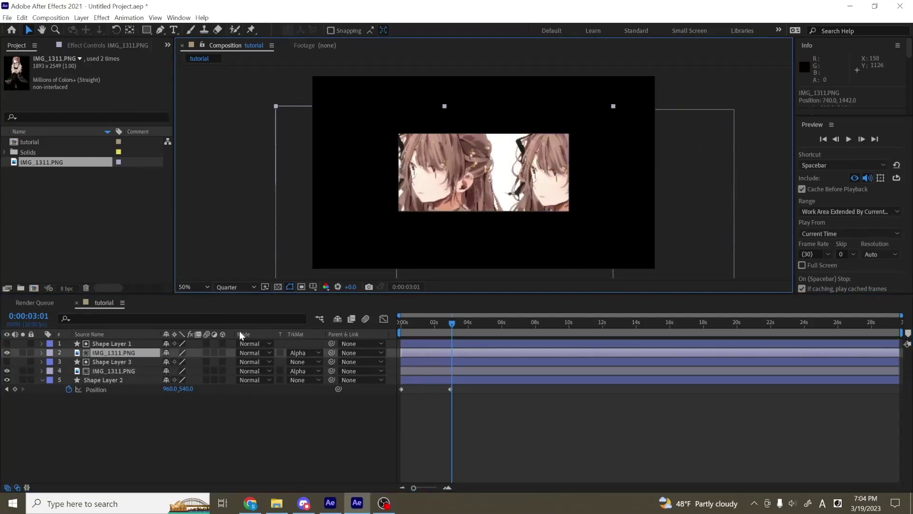
{"action": "left_click", "coordinate": [123, 371]}
{"action": "left_click_drag", "start_coordinate": [585, 211], "coordinate": [565, 210]}
{"action": "left_click", "coordinate": [185, 404]}
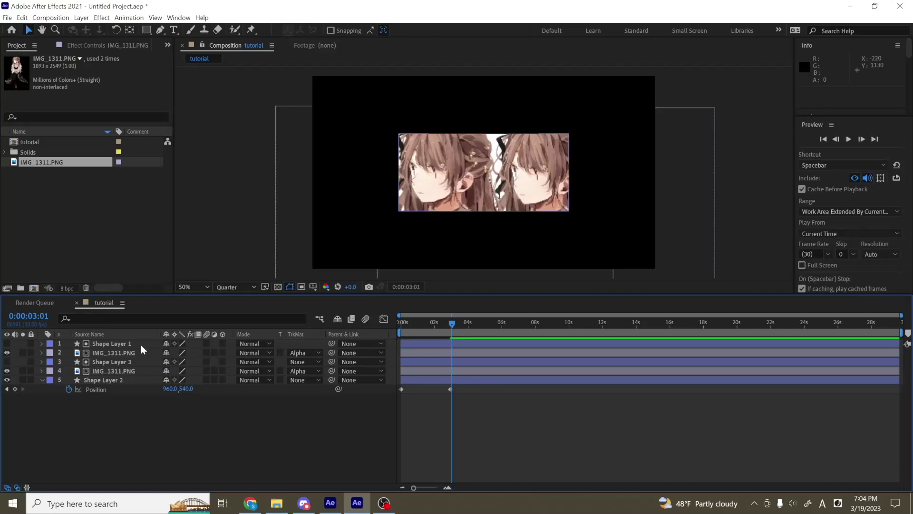
Review the three shape layers one by one, collapse Shape Layer 2's position property and clear the selection
{"action": "left_click", "coordinate": [123, 343]}
{"action": "left_click", "coordinate": [121, 361]}
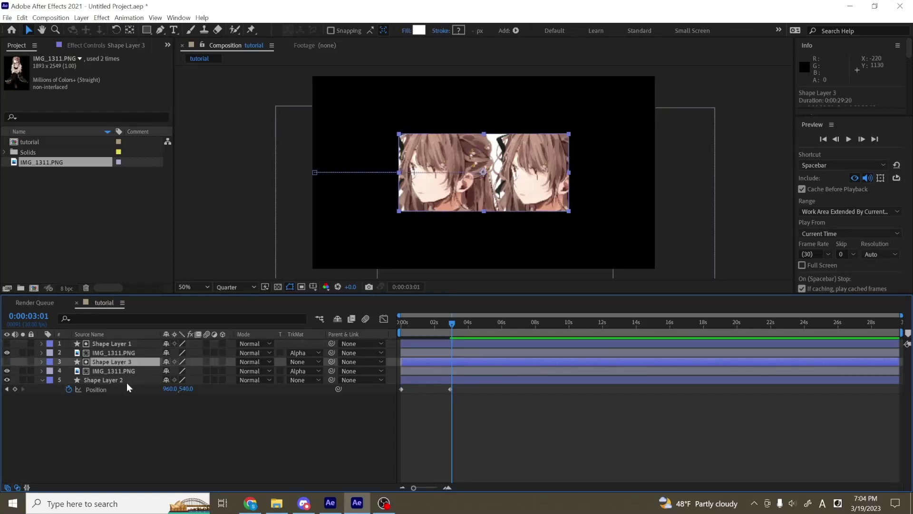
{"action": "left_click", "coordinate": [126, 381]}
{"action": "left_click", "coordinate": [126, 361]}
{"action": "left_click", "coordinate": [121, 380]}
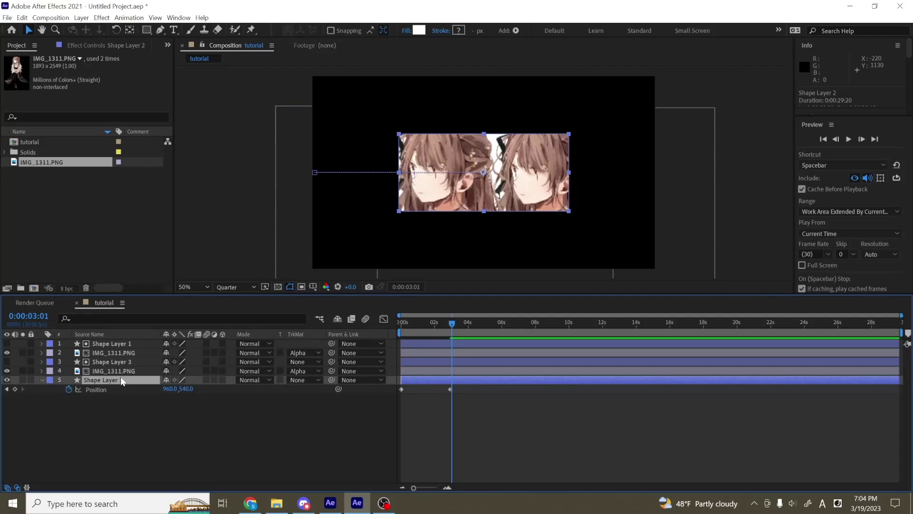
{"action": "key", "text": "p"}
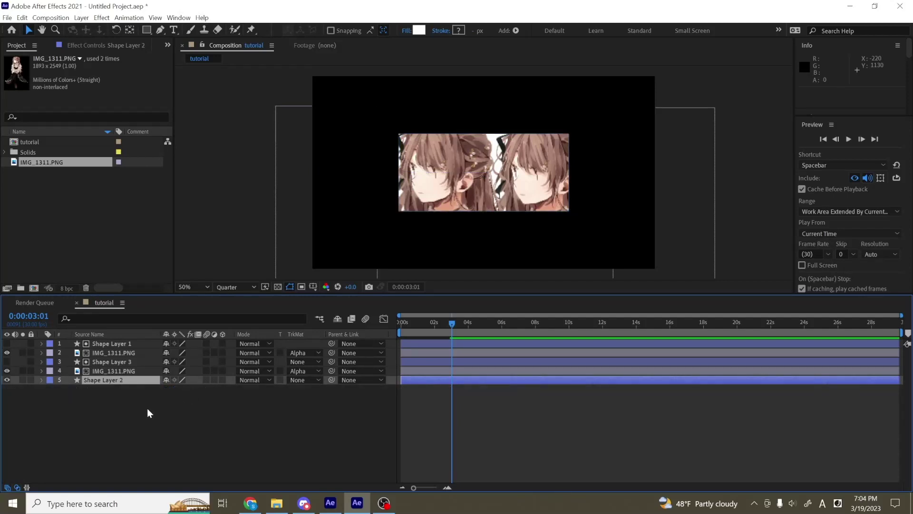
{"action": "left_click", "coordinate": [148, 410]}
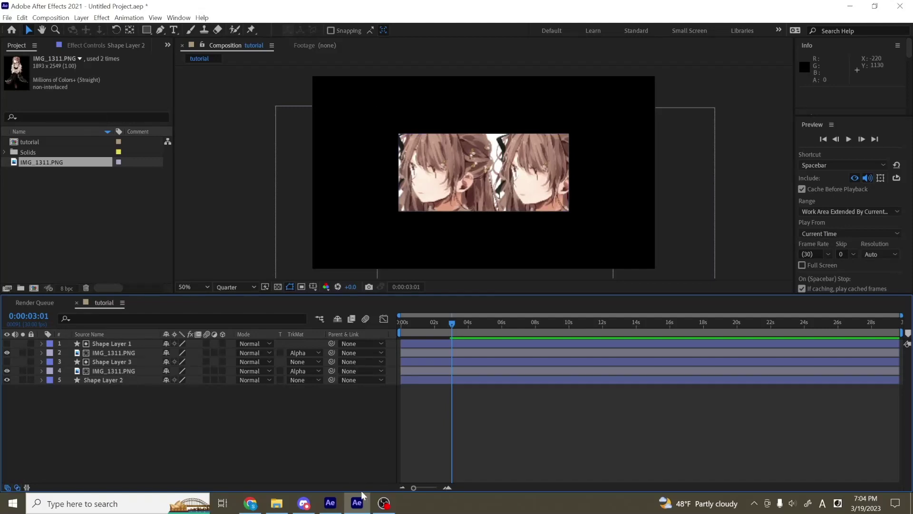
Switch to After Effects 2023 and create a new empty shape layer in the tutorial composition
{"action": "left_click", "coordinate": [340, 508]}
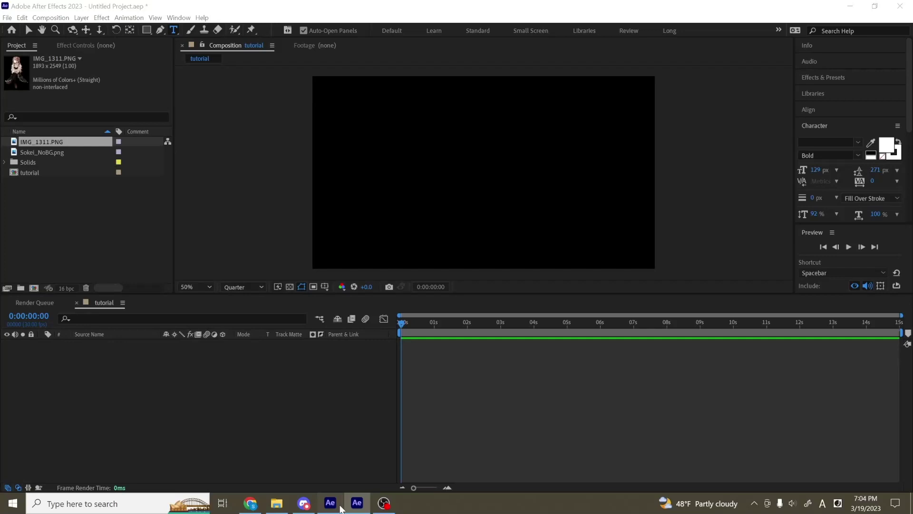
{"action": "right_click", "coordinate": [149, 388]}
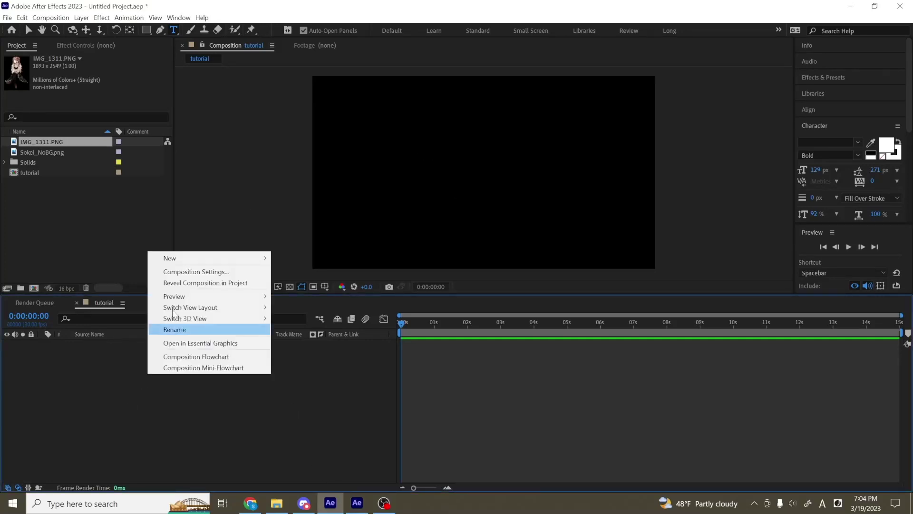
{"action": "mouse_move", "coordinate": [170, 257]}
{"action": "left_click", "coordinate": [297, 326]}
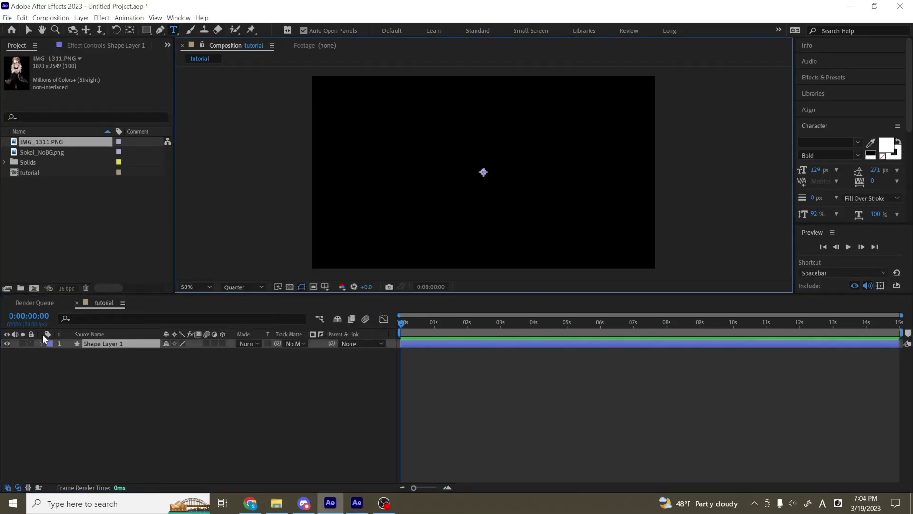
Add a rectangle path to Shape Layer 1 and set its size to 404 by 404
{"action": "left_click", "coordinate": [42, 343]}
{"action": "left_click", "coordinate": [228, 353]}
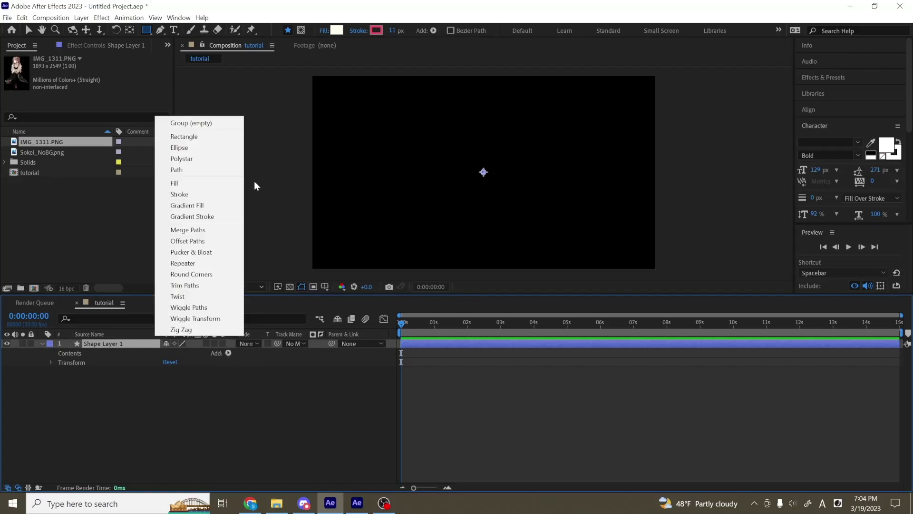
{"action": "left_click", "coordinate": [184, 136]}
{"action": "left_click", "coordinate": [61, 363]}
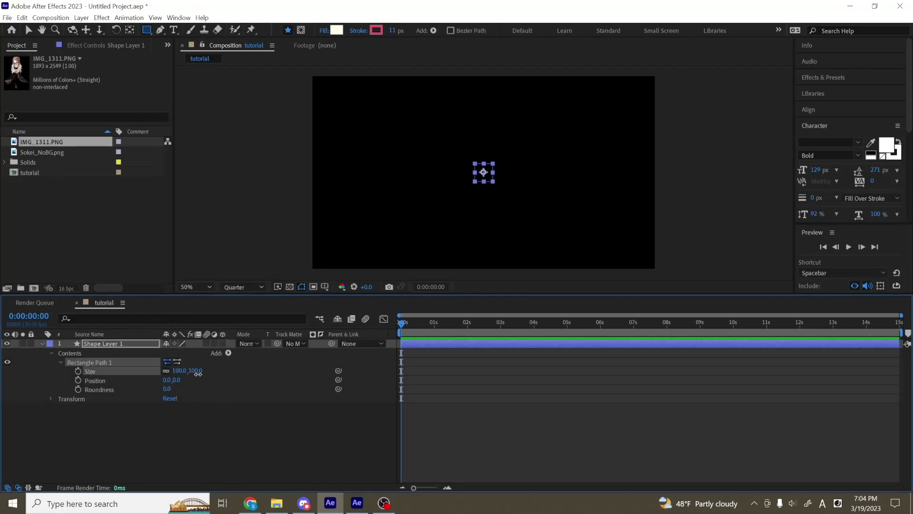
{"action": "left_click_drag", "start_coordinate": [198, 373], "coordinate": [295, 373]}
Give the rectangle a fill in place of the mistakenly added stroke, and set the fill color to white
{"action": "left_click", "coordinate": [228, 353]}
{"action": "left_click", "coordinate": [214, 195]}
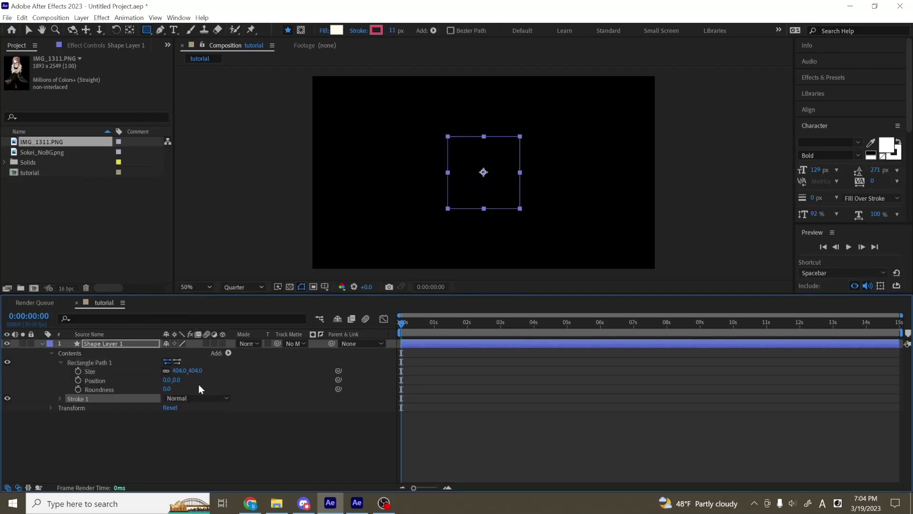
{"action": "left_click", "coordinate": [228, 353]}
{"action": "left_click", "coordinate": [200, 193]}
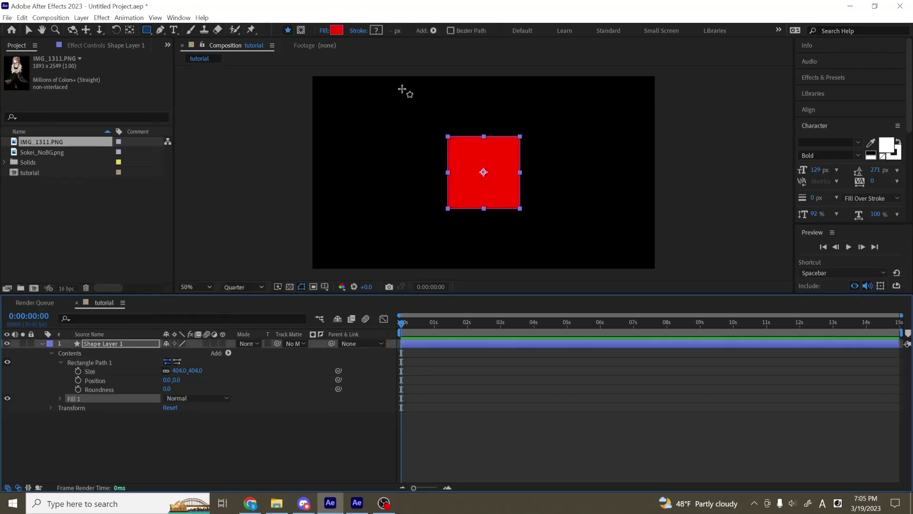
{"action": "left_click", "coordinate": [336, 30]}
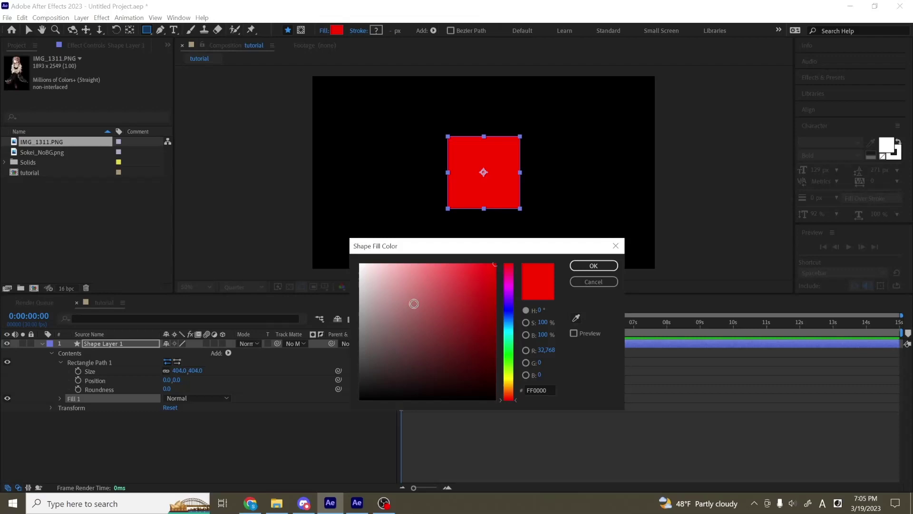
{"action": "left_click", "coordinate": [591, 265]}
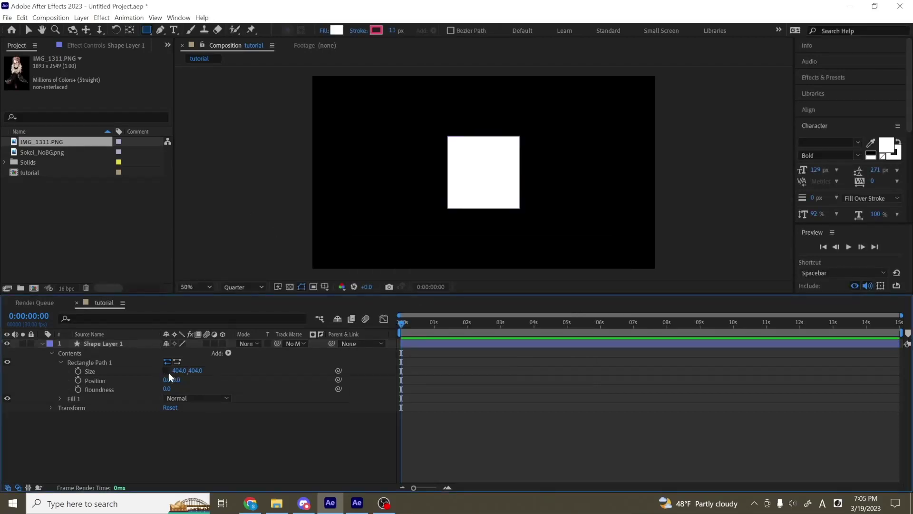
Unlink the rectangle's size dimensions, set its width to 788, and collapse Shape Layer 1's properties
{"action": "left_click_drag", "start_coordinate": [179, 370], "coordinate": [387, 372]}
{"action": "left_click", "coordinate": [85, 398]}
{"action": "left_click", "coordinate": [112, 344]}
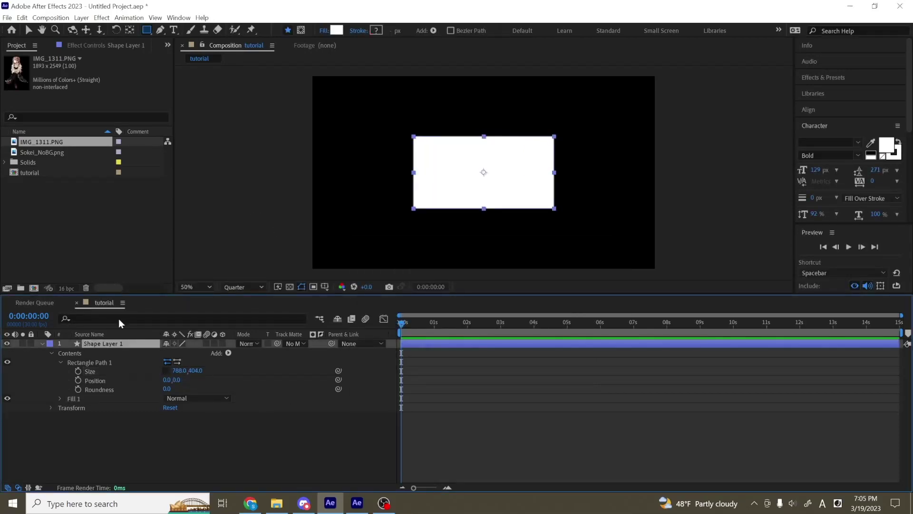
{"action": "key", "text": "s"}
{"action": "key", "text": "s"}
Add IMG_1311.PNG beneath Shape Layer 1 and move the image down so the character's head is inside the frame
{"action": "left_click_drag", "start_coordinate": [36, 142], "coordinate": [170, 363]}
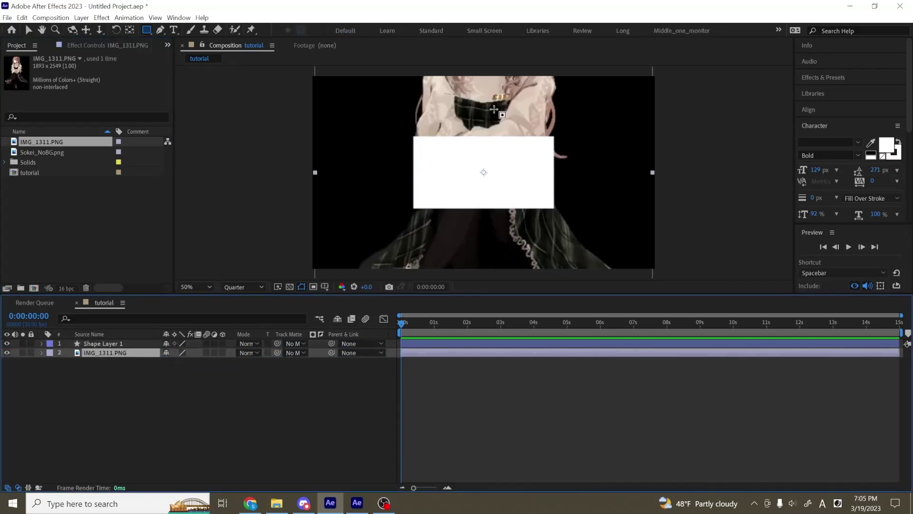
{"action": "key", "text": "v"}
{"action": "left_click_drag", "start_coordinate": [500, 114], "coordinate": [428, 177]}
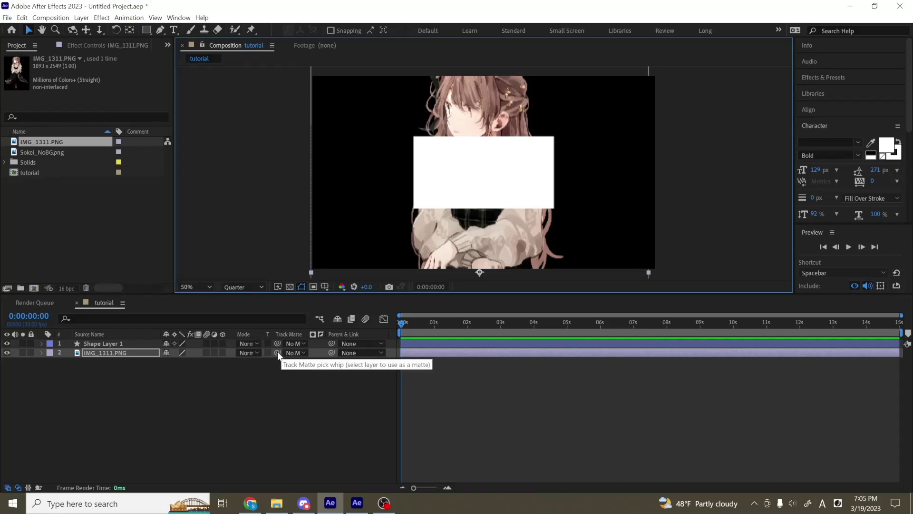
Set Shape Layer 1 as the image layer's track matte and reposition the image so the face sits inside the rectangle
{"action": "left_click", "coordinate": [304, 354]}
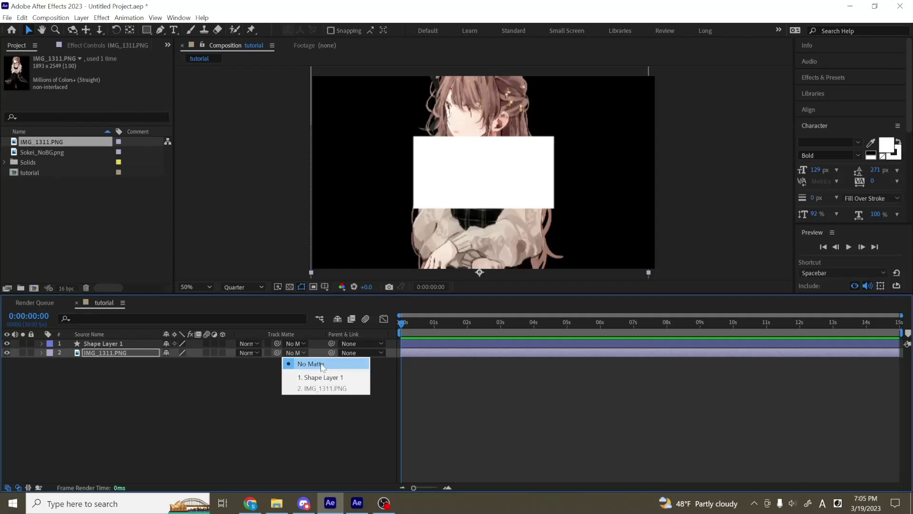
{"action": "left_click", "coordinate": [317, 364]}
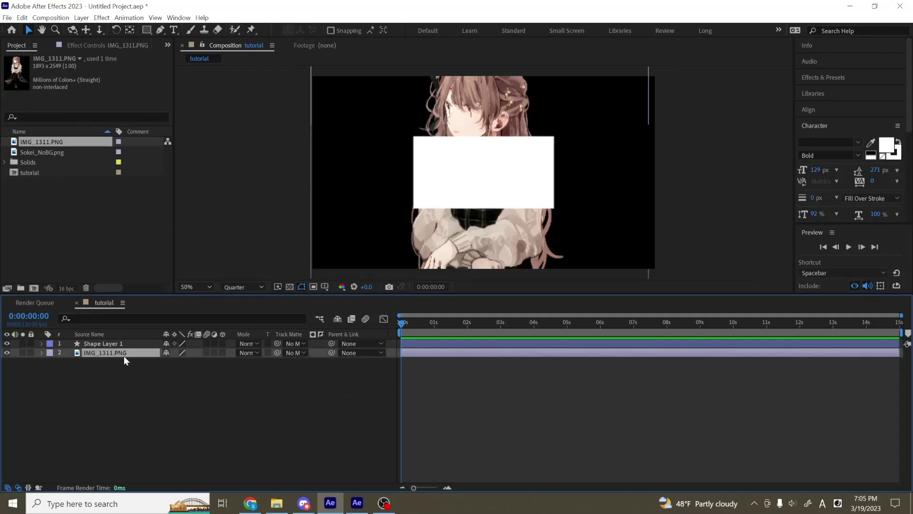
{"action": "left_click_drag", "start_coordinate": [276, 353], "coordinate": [95, 344]}
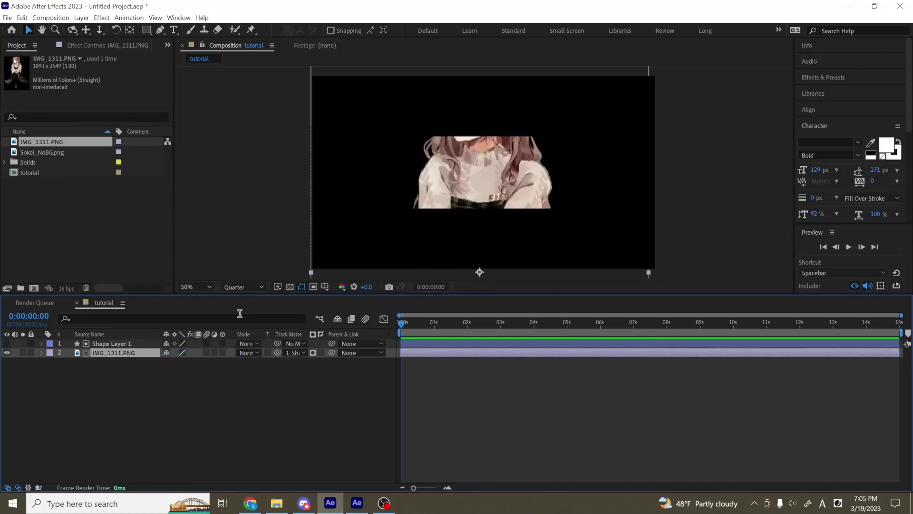
{"action": "left_click_drag", "start_coordinate": [480, 183], "coordinate": [491, 229]}
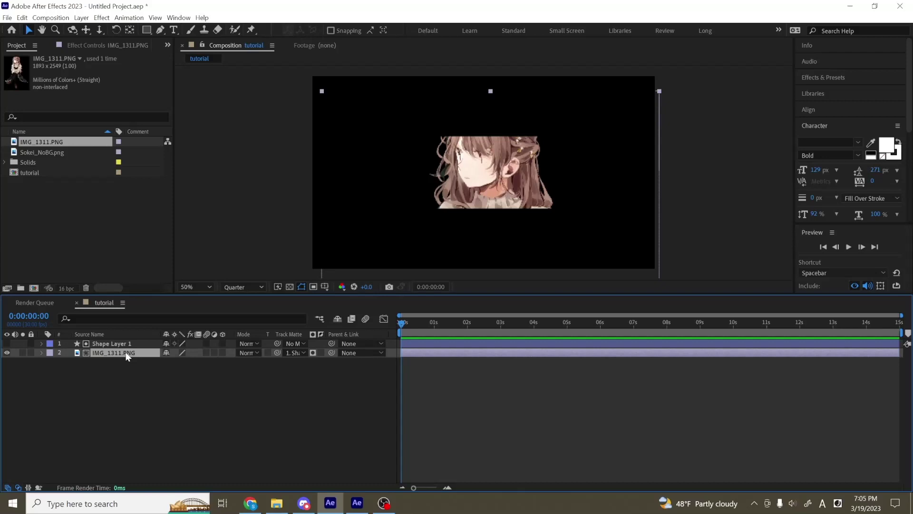
Move Shape Layer 1 beneath the IMG_1311.PNG layer
{"action": "left_click_drag", "start_coordinate": [105, 345], "coordinate": [101, 360]}
{"action": "mouse_move", "coordinate": [127, 346]}
{"action": "left_mouse_down"}
{"action": "mouse_move", "coordinate": [111, 361]}
{"action": "mouse_move", "coordinate": [123, 346]}
{"action": "left_mouse_up"}
Insert a white 1920 x 1080 px solid between IMG_1311.PNG and Shape Layer 1 and delete it again
{"action": "right_click", "coordinate": [137, 380]}
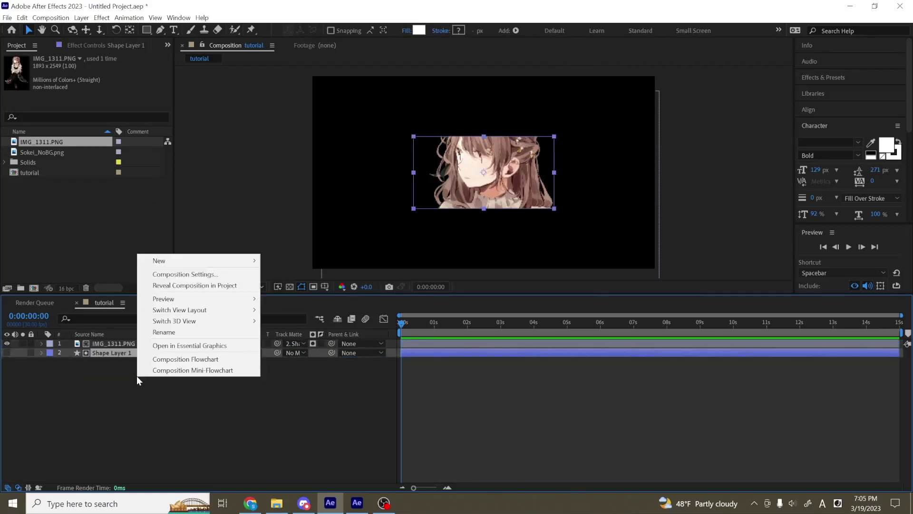
{"action": "mouse_move", "coordinate": [200, 260]}
{"action": "left_click", "coordinate": [281, 285]}
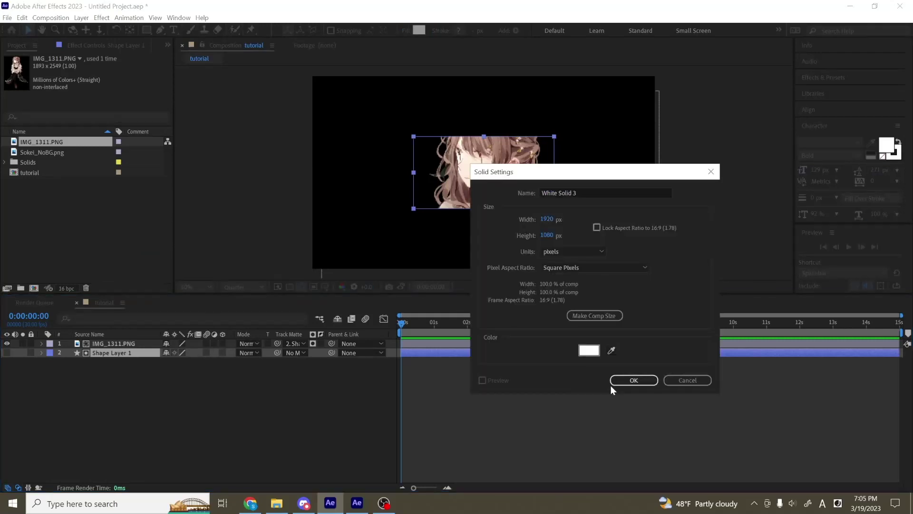
{"action": "left_click", "coordinate": [616, 382]}
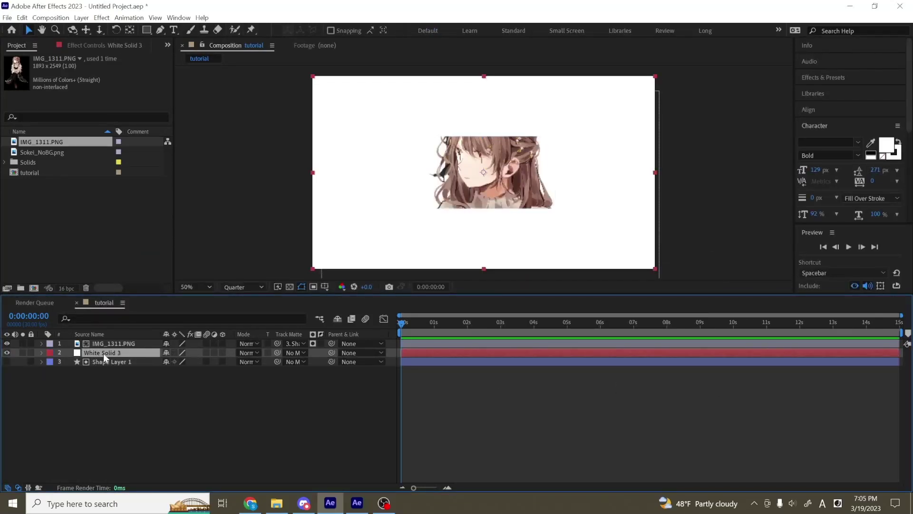
{"action": "left_click_drag", "start_coordinate": [103, 353], "coordinate": [119, 364]}
{"action": "key", "text": "Delete"}
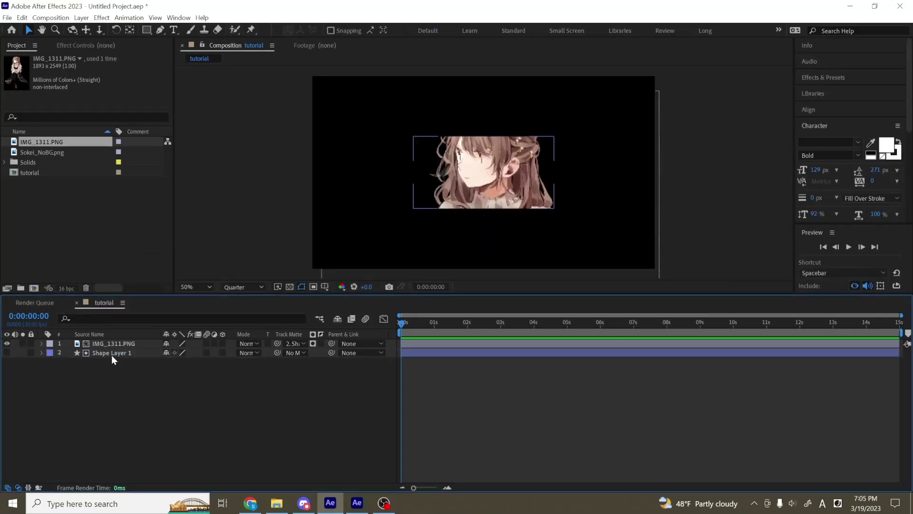
Turn on Shape Layer 1's visibility and add Sokei_NoBG.png between IMG_1311.PNG and the shape layer
{"action": "left_click", "coordinate": [109, 353]}
{"action": "left_click", "coordinate": [8, 353]}
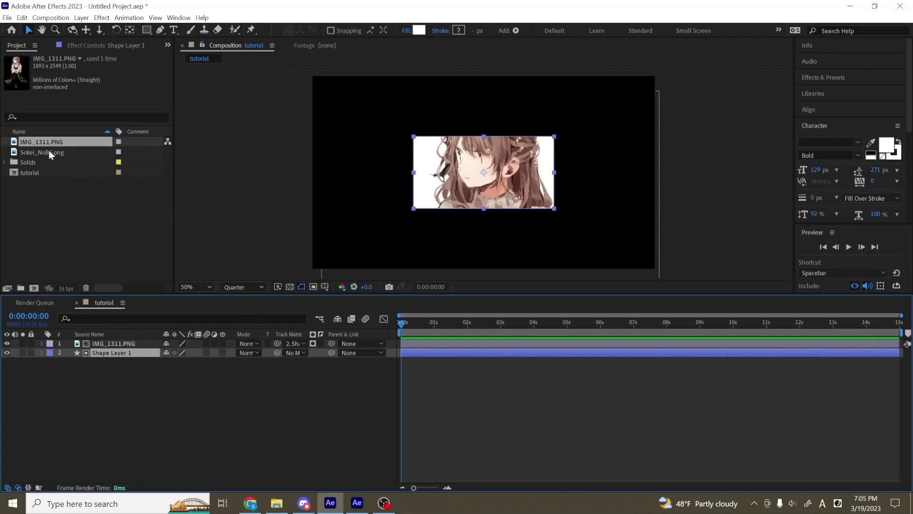
{"action": "left_click_drag", "start_coordinate": [50, 153], "coordinate": [120, 365]}
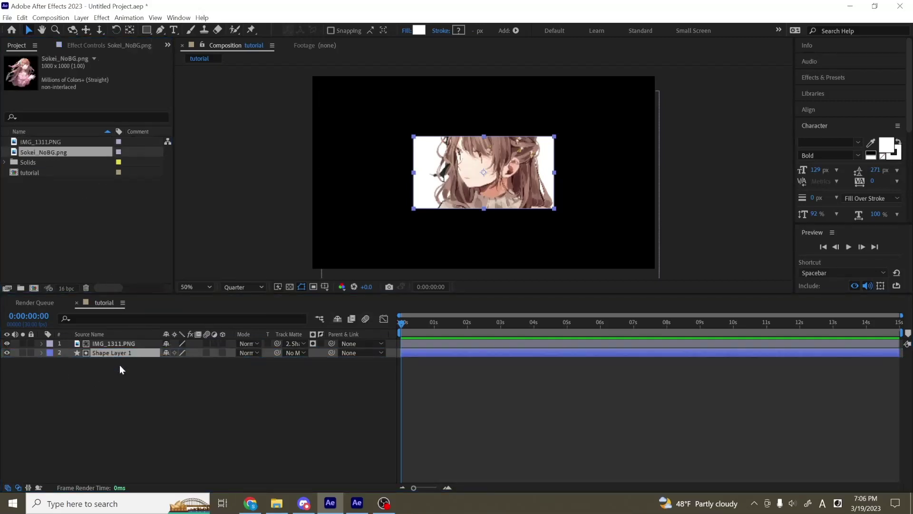
Set Shape Layer 1 as Sokei_NoBG.png's track matte and arrange the two characters side by side inside the rectangle
{"action": "left_click_drag", "start_coordinate": [278, 363], "coordinate": [112, 353]}
{"action": "mouse_move", "coordinate": [506, 191]}
{"action": "left_mouse_down"}
{"action": "mouse_move", "coordinate": [454, 194]}
{"action": "mouse_move", "coordinate": [494, 188]}
{"action": "left_mouse_up"}
{"action": "left_click", "coordinate": [115, 346]}
{"action": "left_click", "coordinate": [209, 371]}
{"action": "key", "text": "q"}
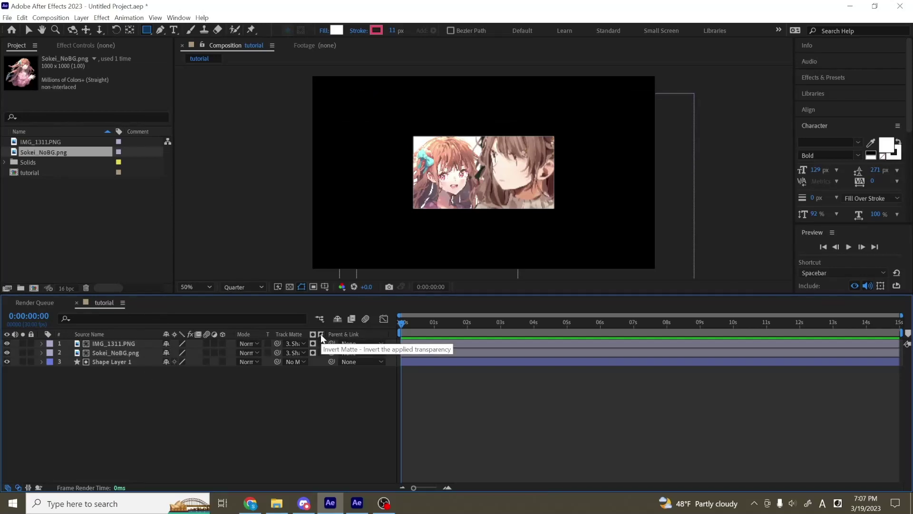
Try inverting Sokei_NoBG.png's matte, restore it, and invert IMG_1311.PNG's matte instead
{"action": "left_click", "coordinate": [320, 352]}
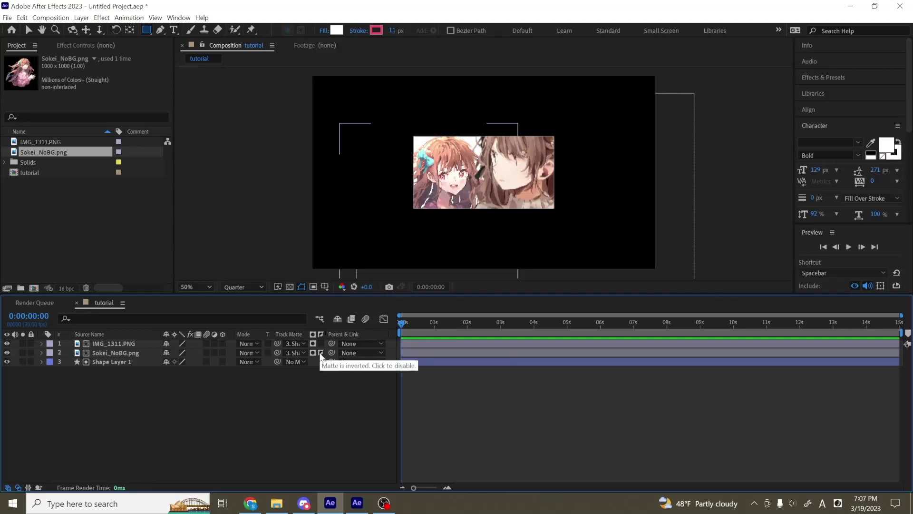
{"action": "left_click", "coordinate": [320, 353]}
{"action": "left_click", "coordinate": [321, 351]}
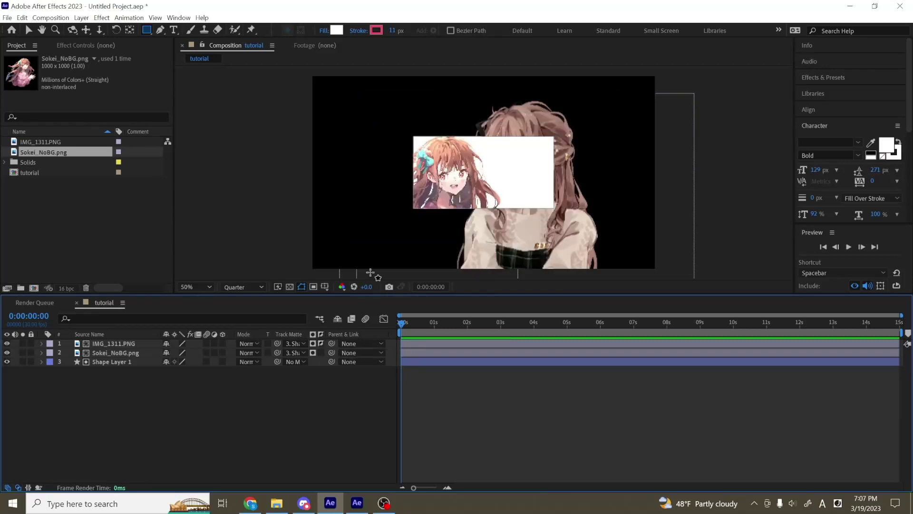
Move the IMG_1311.PNG character up and to the right so the face shows outside the rectangle
{"action": "left_click", "coordinate": [116, 353]}
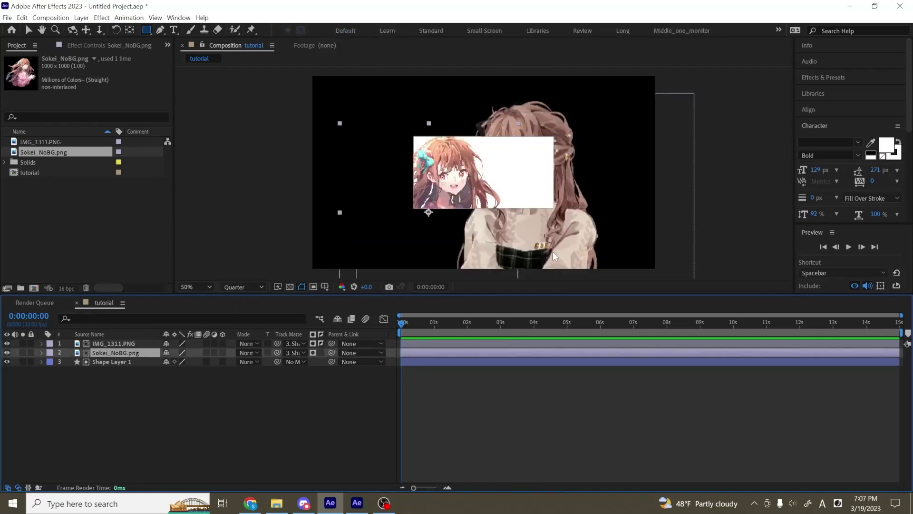
{"action": "key", "text": "v"}
{"action": "left_click_drag", "start_coordinate": [573, 246], "coordinate": [612, 222]}
Delete all layers from the composition and add a white 1920 x 1080 px solid
{"action": "key", "text": "ctrl+a"}
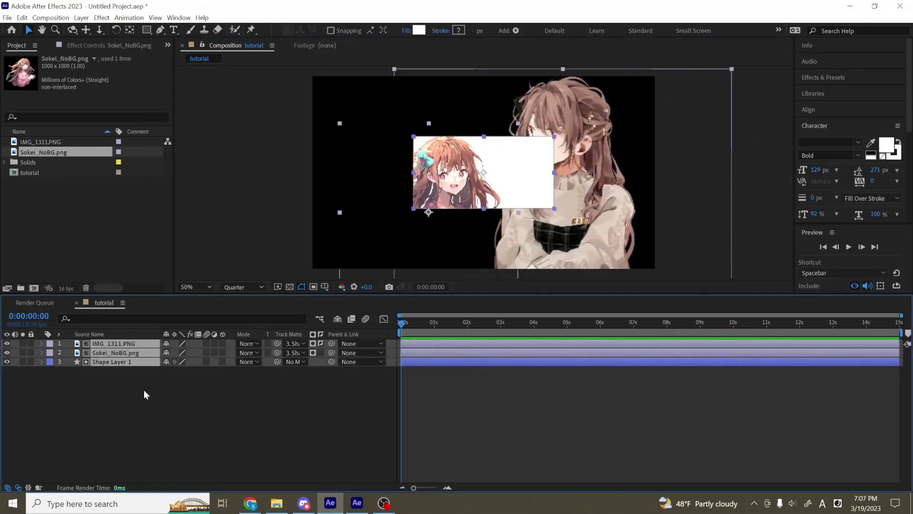
{"action": "key", "text": "Delete"}
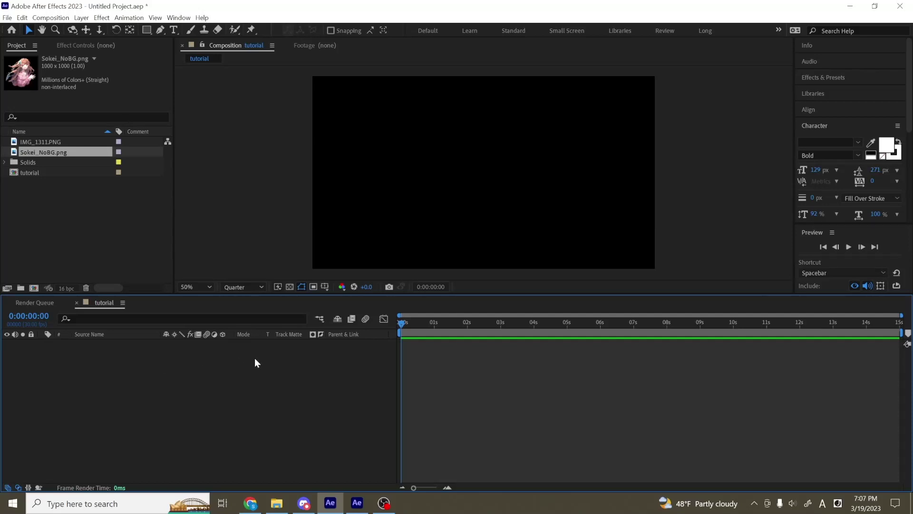
{"action": "right_click", "coordinate": [148, 355]}
{"action": "mouse_move", "coordinate": [188, 360]}
{"action": "left_click", "coordinate": [323, 384]}
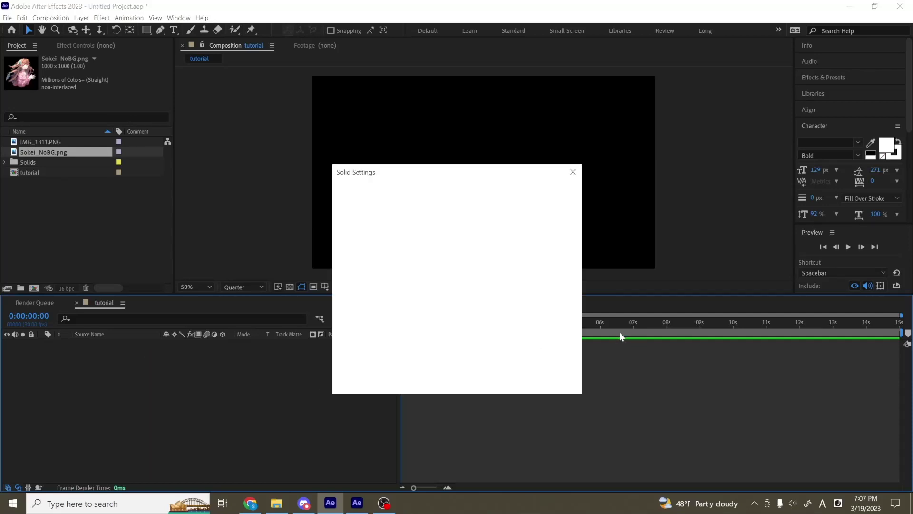
{"action": "left_click", "coordinate": [496, 381]}
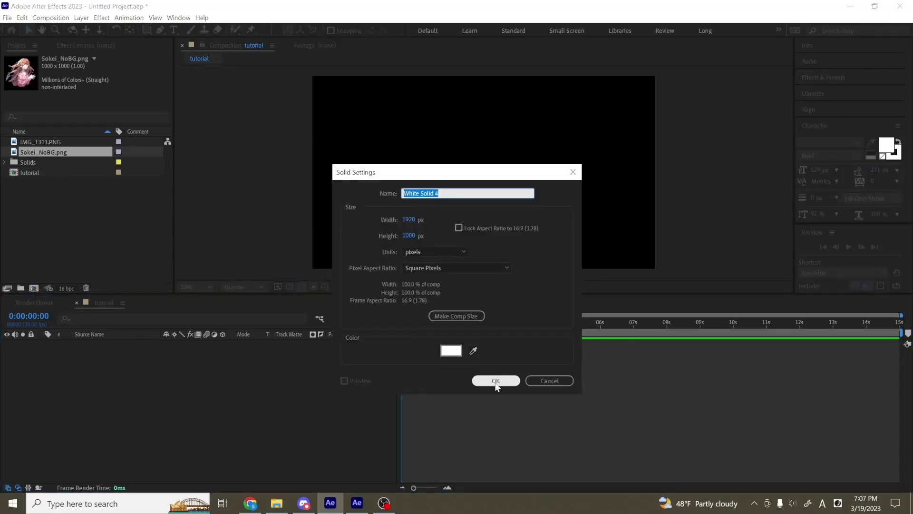
Create a shape layer above the white solid, add a rectangle path to it and expand the path's properties
{"action": "right_click", "coordinate": [184, 379]}
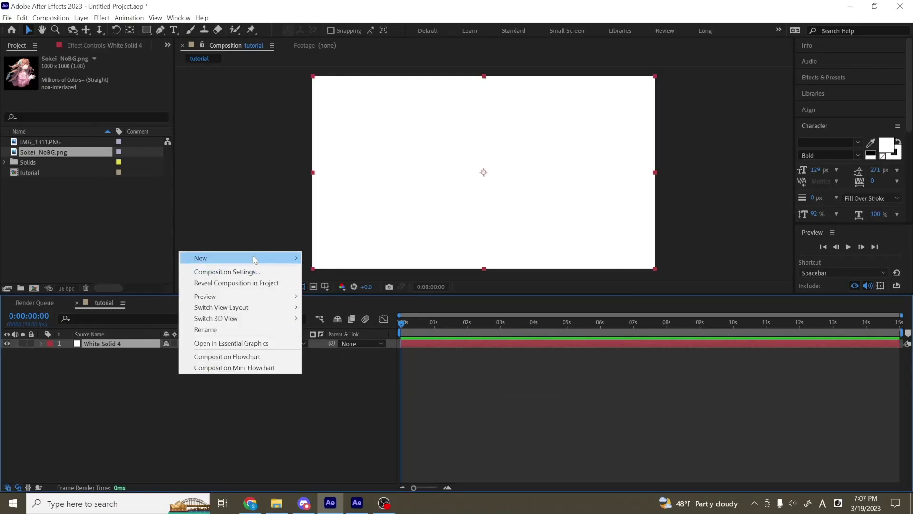
{"action": "mouse_move", "coordinate": [224, 257]}
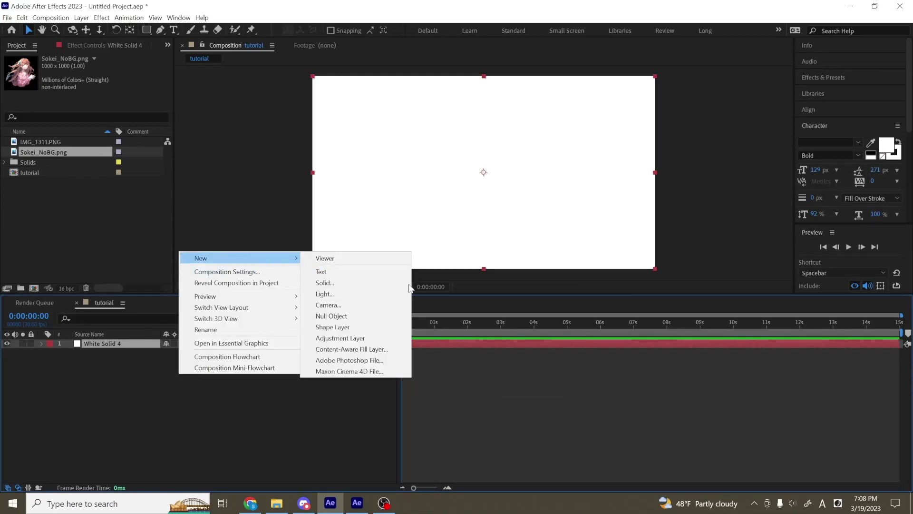
{"action": "left_click", "coordinate": [332, 326]}
{"action": "left_click", "coordinate": [42, 344]}
{"action": "left_click", "coordinate": [231, 354]}
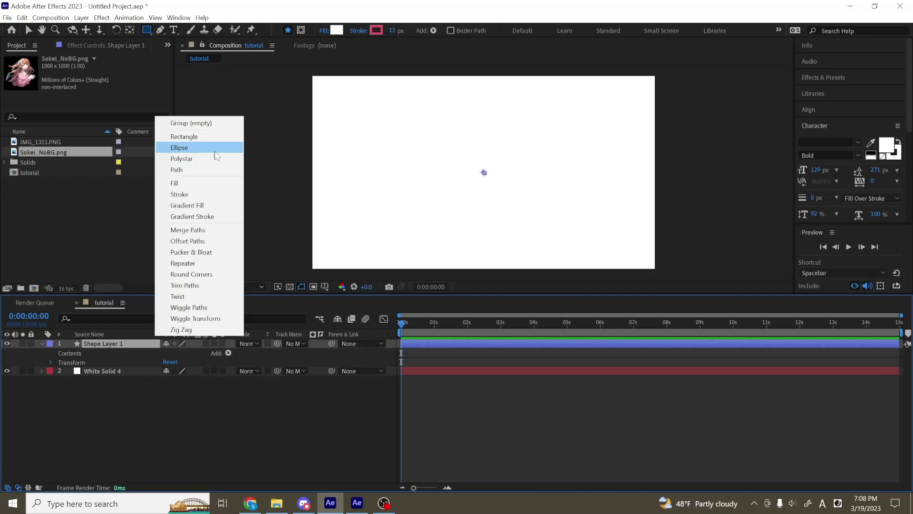
{"action": "left_click", "coordinate": [173, 136]}
{"action": "left_click", "coordinate": [61, 362]}
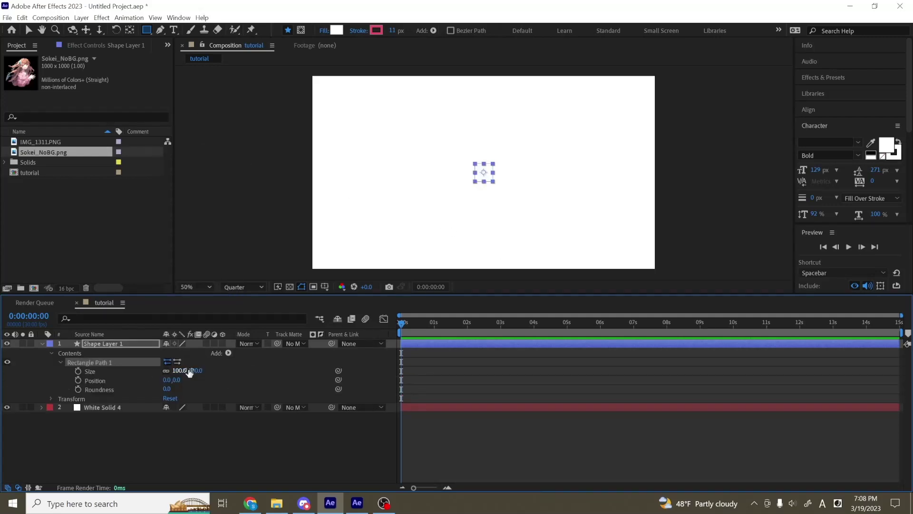
Unlink the rectangle's size dimensions and resize it to 1779 by 828
{"action": "left_click_drag", "start_coordinate": [189, 371], "coordinate": [568, 366]}
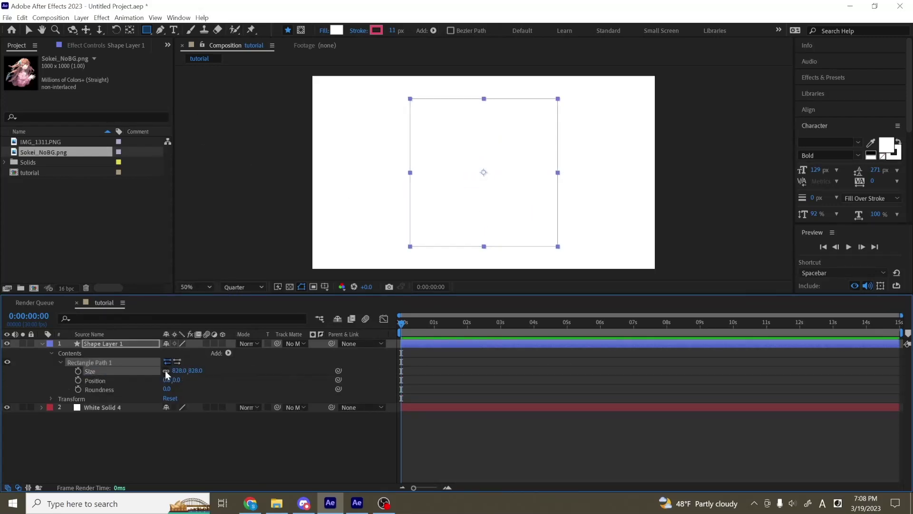
{"action": "left_click", "coordinate": [166, 371]}
{"action": "left_click_drag", "start_coordinate": [180, 371], "coordinate": [704, 377]}
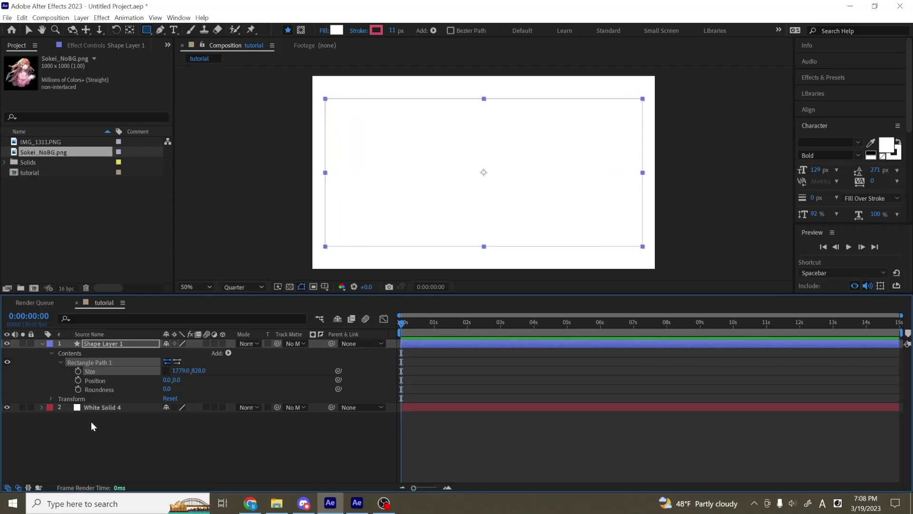
Set Shape Layer 1 as the white solid's track matte and add a fill to the shape
{"action": "left_click", "coordinate": [95, 408]}
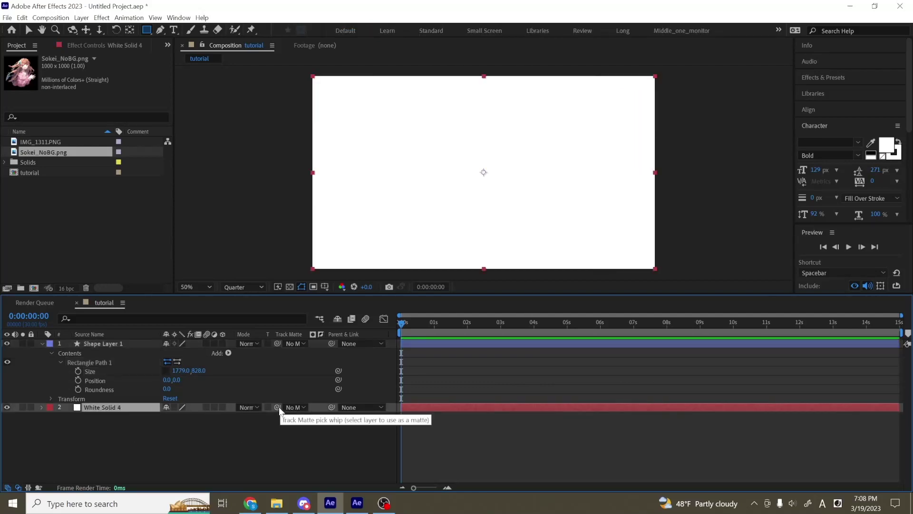
{"action": "left_click_drag", "start_coordinate": [278, 407], "coordinate": [93, 345]}
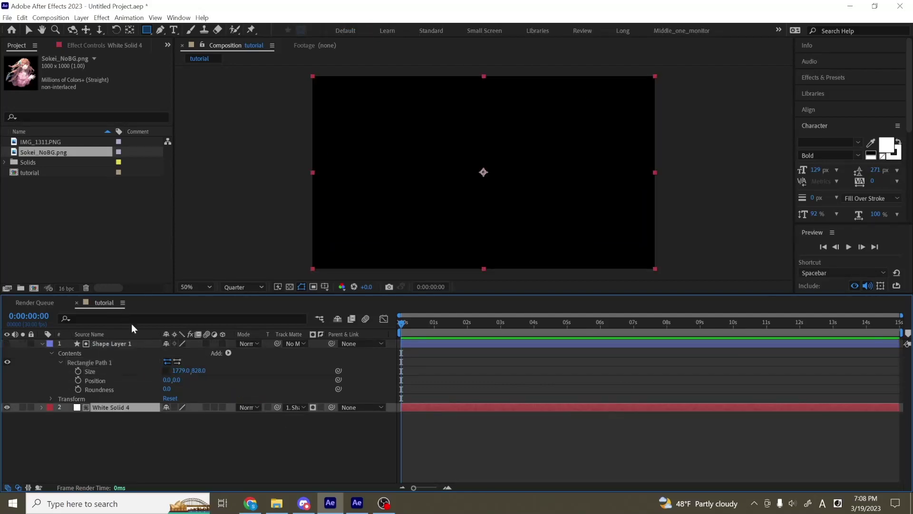
{"action": "left_click", "coordinate": [228, 352]}
{"action": "left_click", "coordinate": [177, 178]}
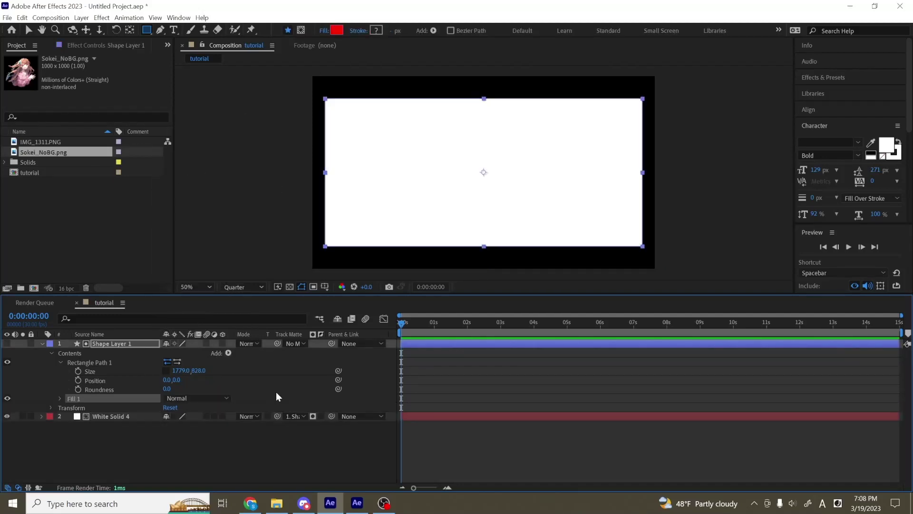
Invert the white solid's track matte and enlarge the rectangle to 1889 by 930
{"action": "left_click", "coordinate": [116, 416]}
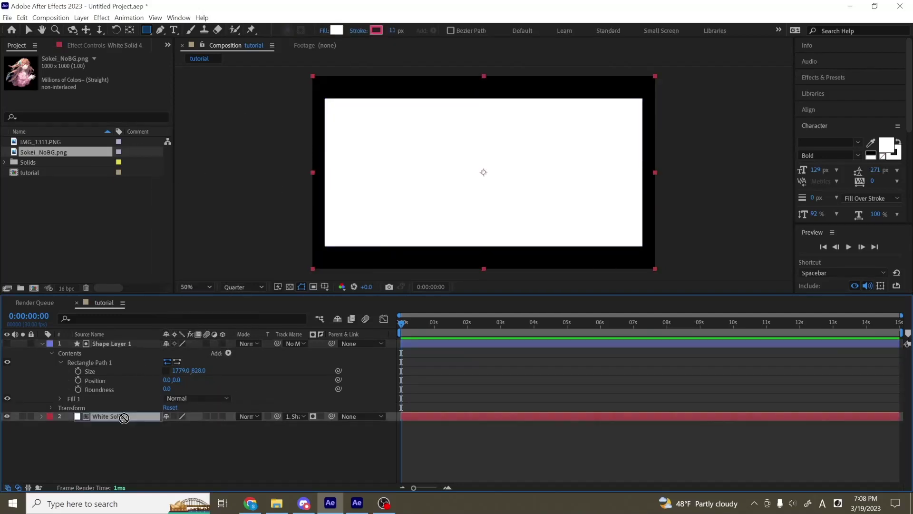
{"action": "left_click", "coordinate": [321, 416]}
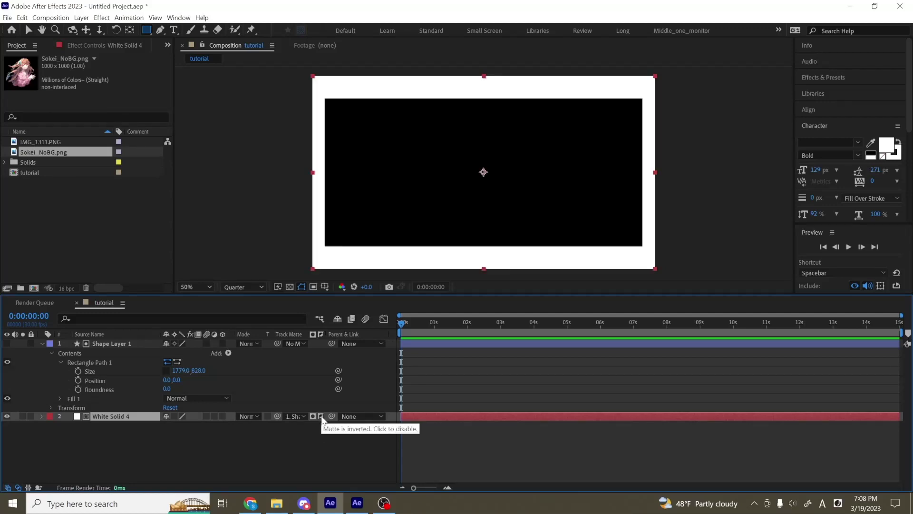
{"action": "left_click", "coordinate": [292, 392]}
{"action": "left_click_drag", "start_coordinate": [180, 371], "coordinate": [233, 371]}
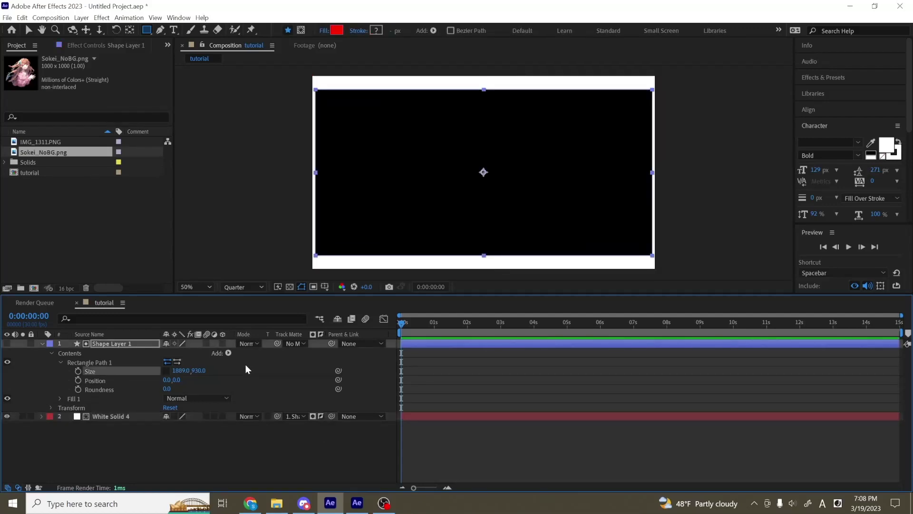
Round the rectangle's corners with a roundness of 127 and widen it to 1916
{"action": "mouse_move", "coordinate": [166, 390]}
{"action": "left_mouse_down"}
{"action": "mouse_move", "coordinate": [199, 390]}
{"action": "mouse_move", "coordinate": [160, 388]}
{"action": "left_mouse_up"}
{"action": "left_click", "coordinate": [475, 409]}
{"action": "key", "text": "v"}
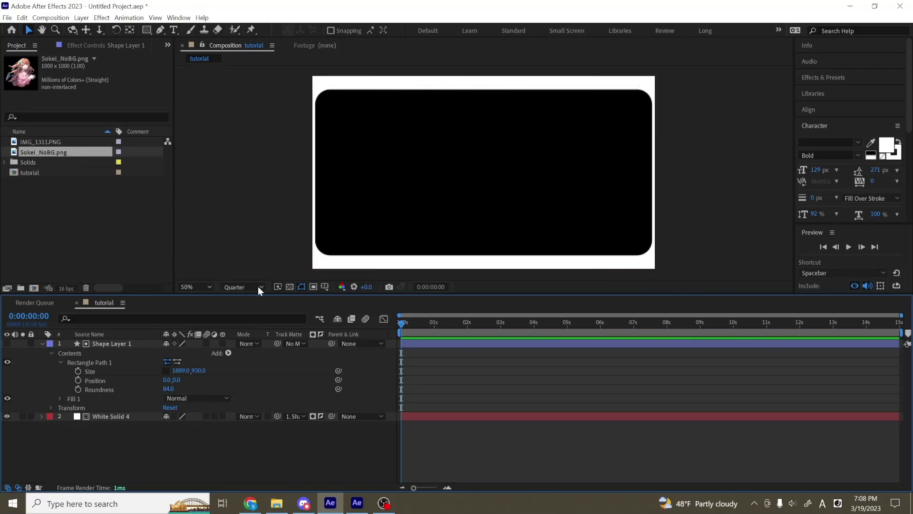
{"action": "left_click_drag", "start_coordinate": [169, 389], "coordinate": [218, 396]}
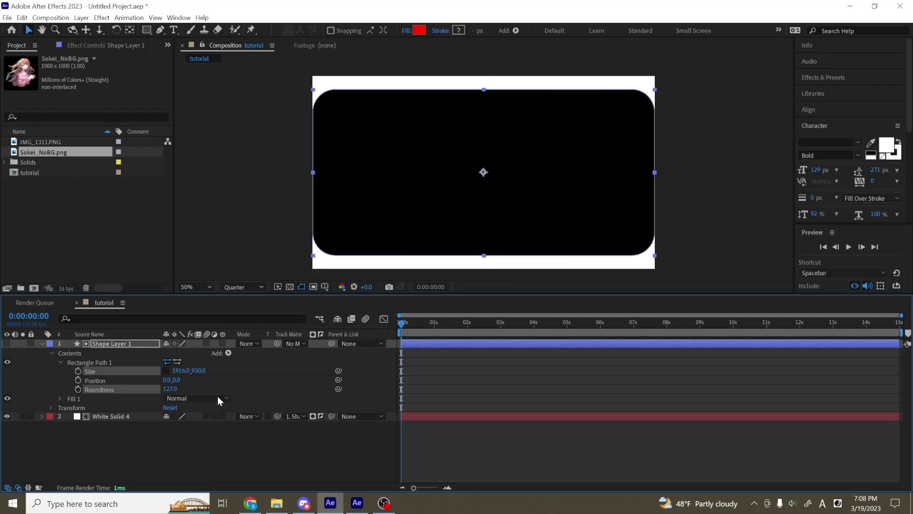
{"action": "left_click", "coordinate": [278, 388]}
Delete Shape Layer 1 and the white solid from the composition
{"action": "left_click", "coordinate": [119, 347]}
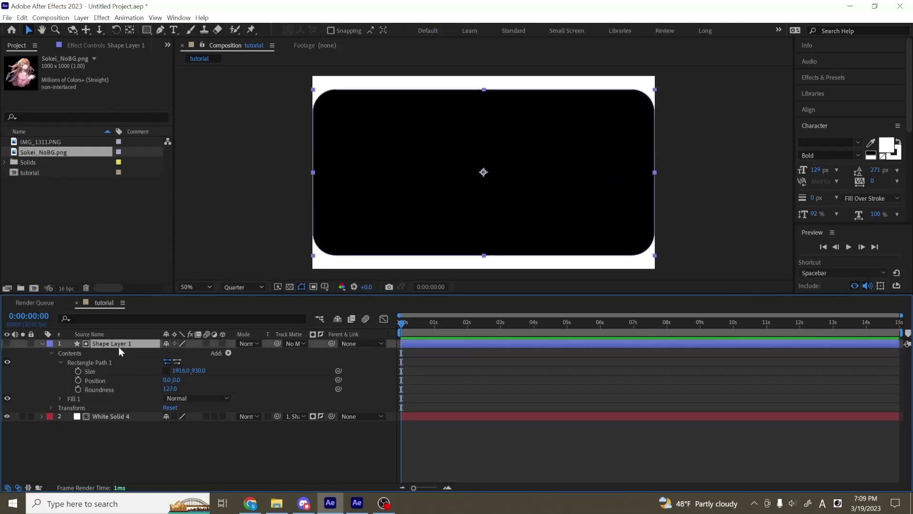
{"action": "key", "text": "Delete"}
{"action": "left_click", "coordinate": [112, 346]}
{"action": "key", "text": "Delete"}
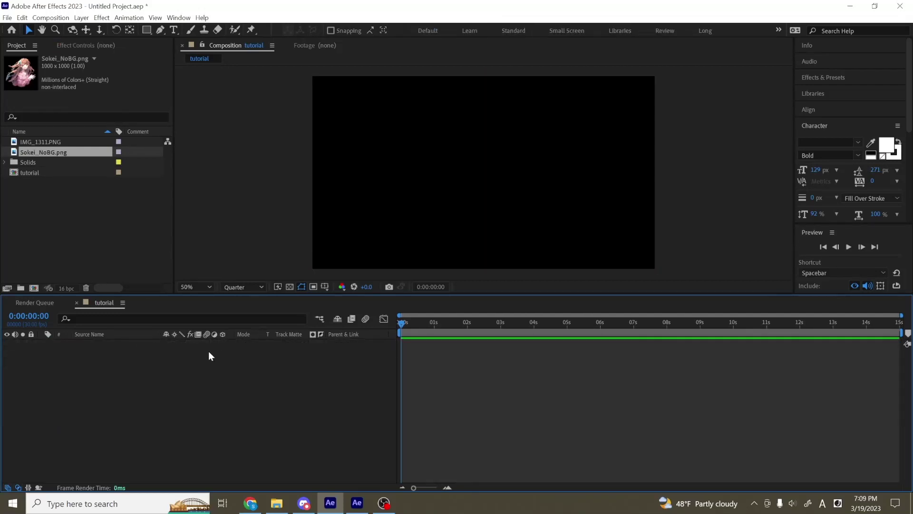
Create a text layer reading "example" and move it toward the right side of the frame, to about X 1462
{"action": "right_click", "coordinate": [207, 356]}
{"action": "mouse_move", "coordinate": [247, 367]}
{"action": "left_click", "coordinate": [392, 383]}
{"action": "type", "text": "example text"}
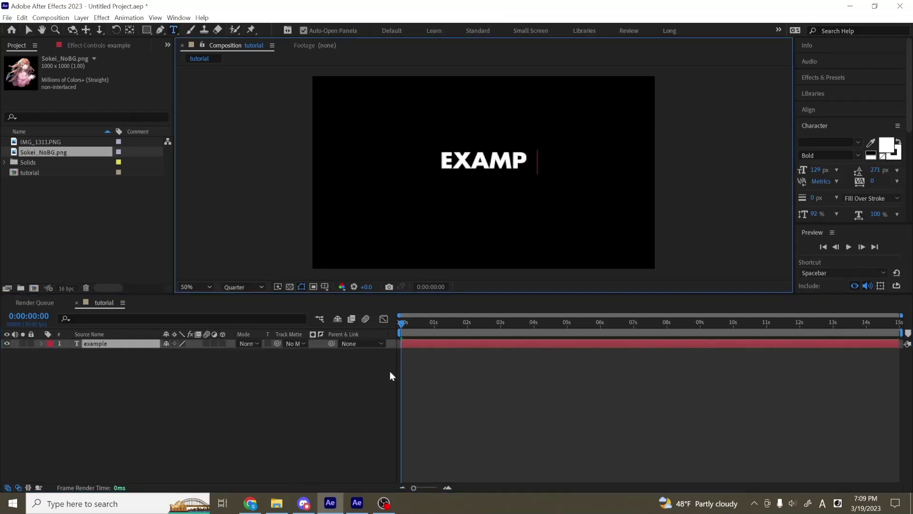
{"action": "key", "text": "BackSpace"}
{"action": "key", "text": "BackSpace"}
{"action": "key", "text": "BackSpace"}
{"action": "key", "text": "BackSpace"}
{"action": "key", "text": "BackSpace"}
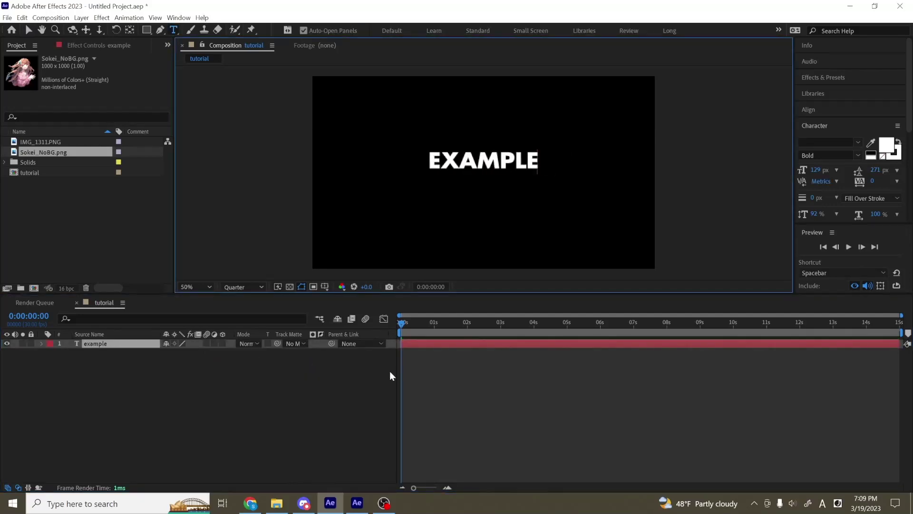
{"action": "left_click", "coordinate": [28, 30]}
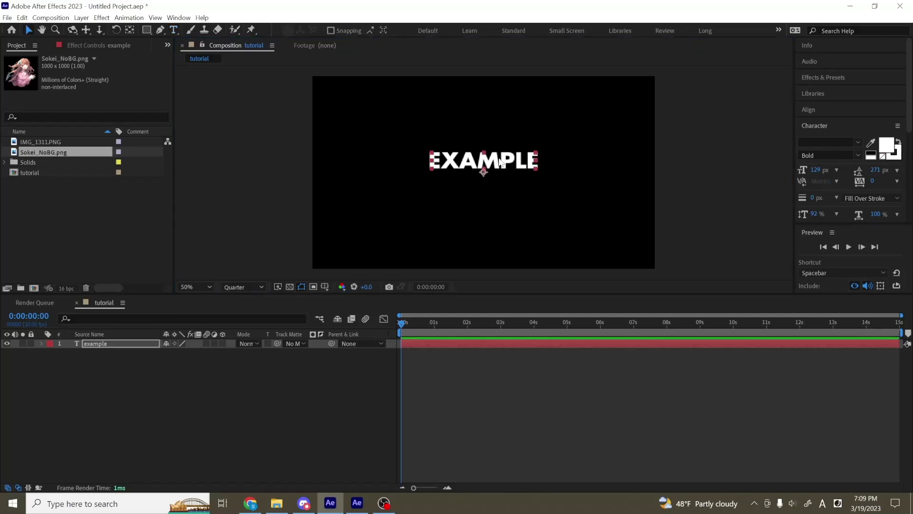
{"action": "left_click_drag", "start_coordinate": [483, 172], "coordinate": [573, 181]}
Animate the text layer's X Position from 470 at 0 seconds to 1462 at 2 seconds
{"action": "left_click", "coordinate": [134, 345]}
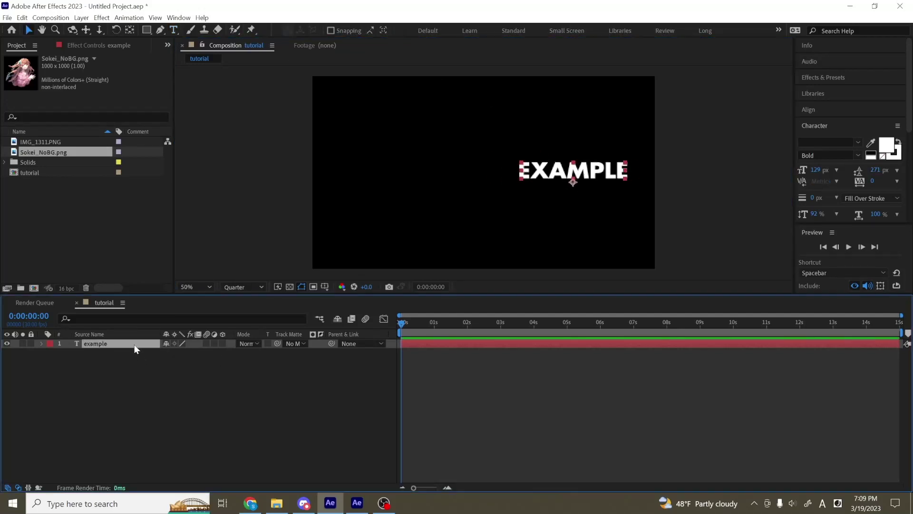
{"action": "key", "text": "p"}
{"action": "left_click", "coordinate": [467, 330]}
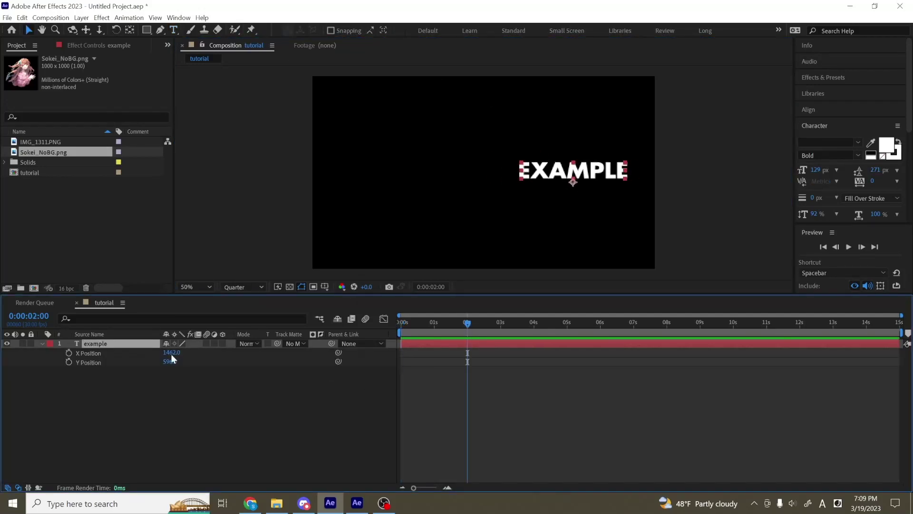
{"action": "left_click", "coordinate": [69, 354]}
{"action": "key", "text": "Home"}
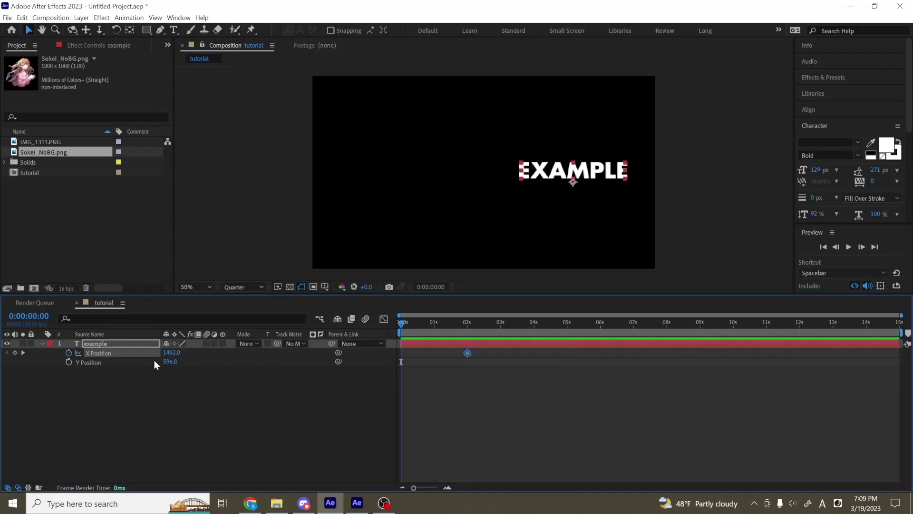
{"action": "left_click_drag", "start_coordinate": [171, 354], "coordinate": [95, 353]}
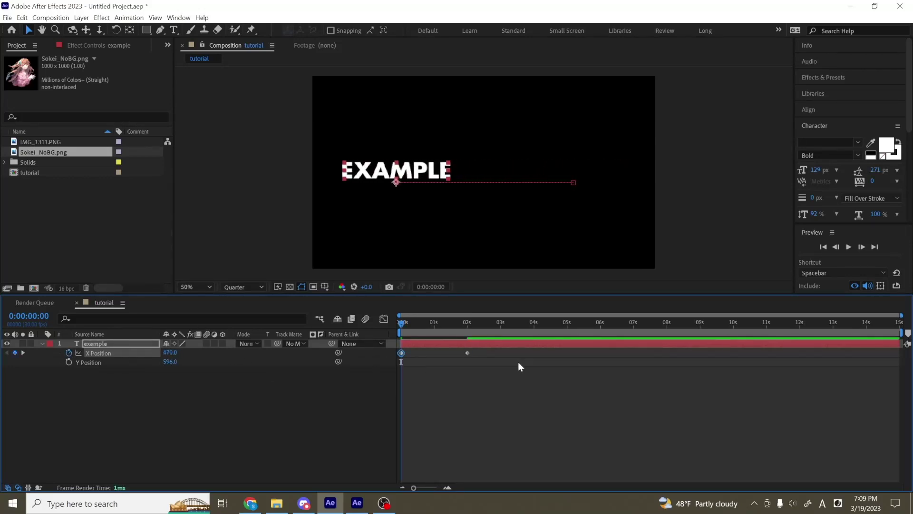
Easy-ease both X Position keyframes, extend the end keyframe's influence back to the start in the speed graph, and preview the motion
{"action": "key", "text": "F9"}
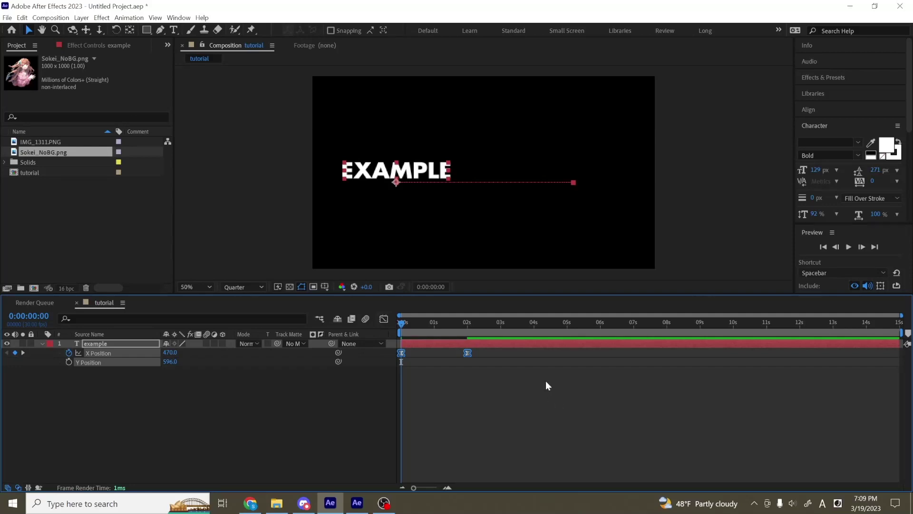
{"action": "left_click", "coordinate": [384, 318]}
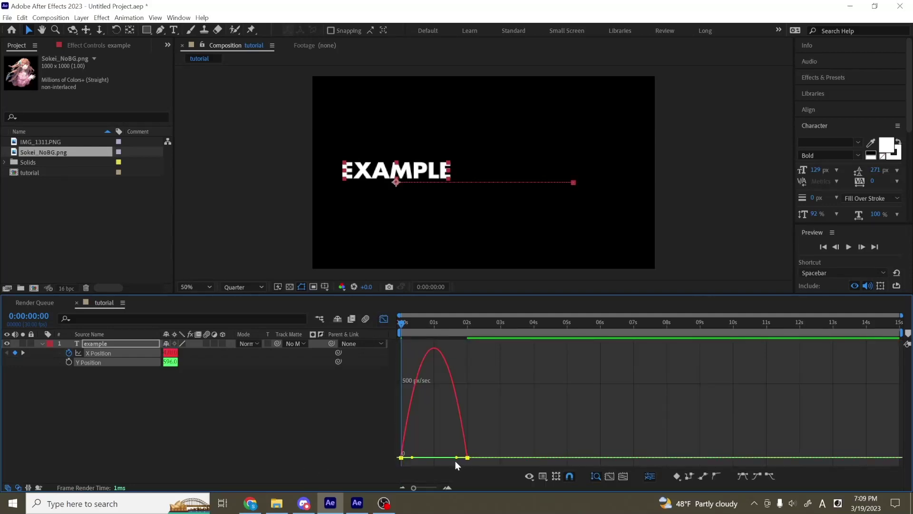
{"action": "left_click_drag", "start_coordinate": [456, 457], "coordinate": [401, 458]}
{"action": "left_click", "coordinate": [384, 319]}
{"action": "key", "text": "space"}
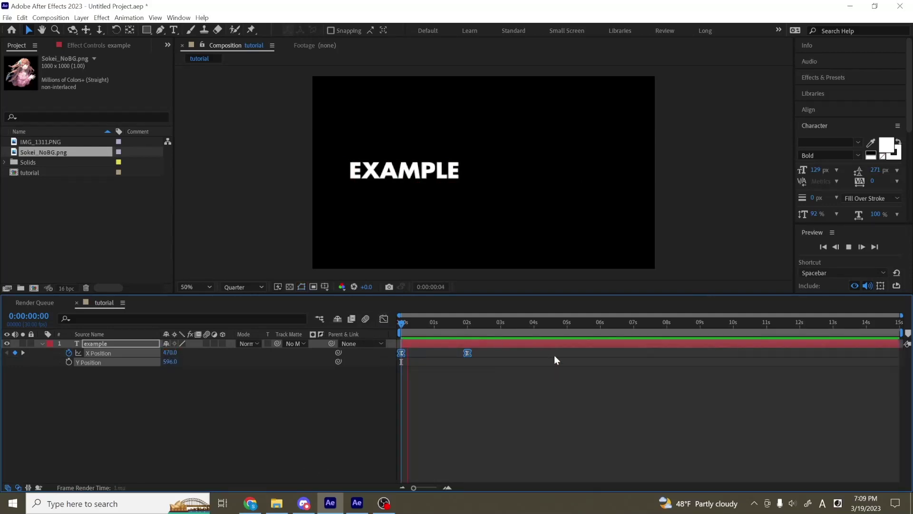
{"action": "key", "text": "space"}
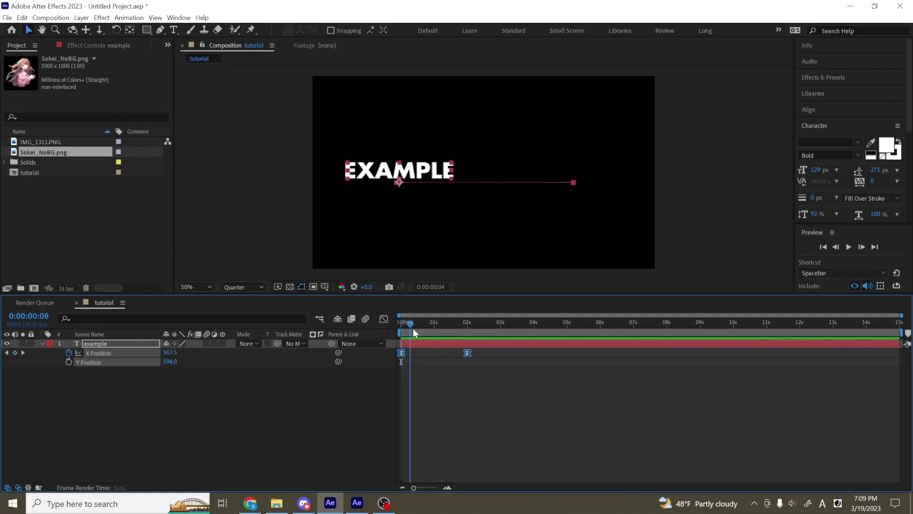
{"action": "left_click_drag", "start_coordinate": [421, 326], "coordinate": [434, 326]}
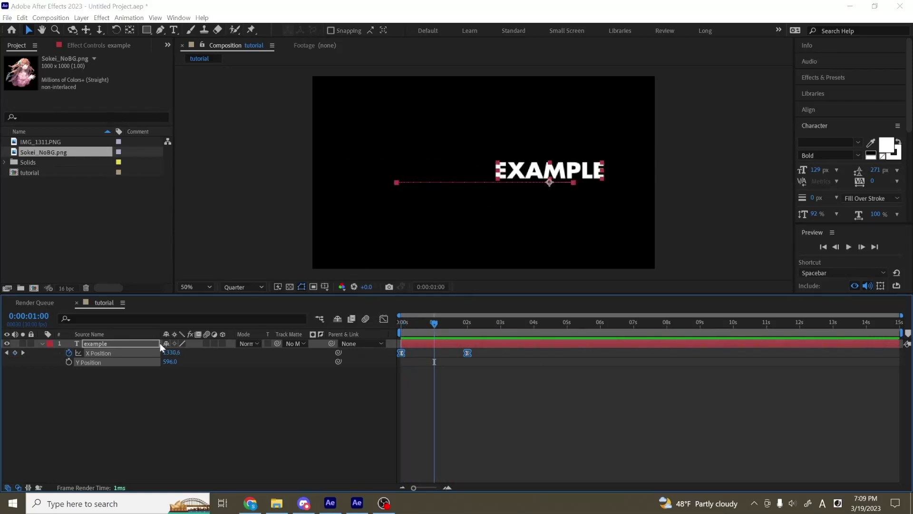
Create a white solid and move it right until its left edge sits near the middle of the frame
{"action": "right_click", "coordinate": [208, 421]}
{"action": "mouse_move", "coordinate": [286, 306]}
{"action": "left_click", "coordinate": [354, 331]}
{"action": "left_click", "coordinate": [490, 379]}
{"action": "left_click_drag", "start_coordinate": [430, 236], "coordinate": [595, 235]}
Set White Solid 5 as the text layer's track matte and preview the animation from the start
{"action": "left_click", "coordinate": [108, 354]}
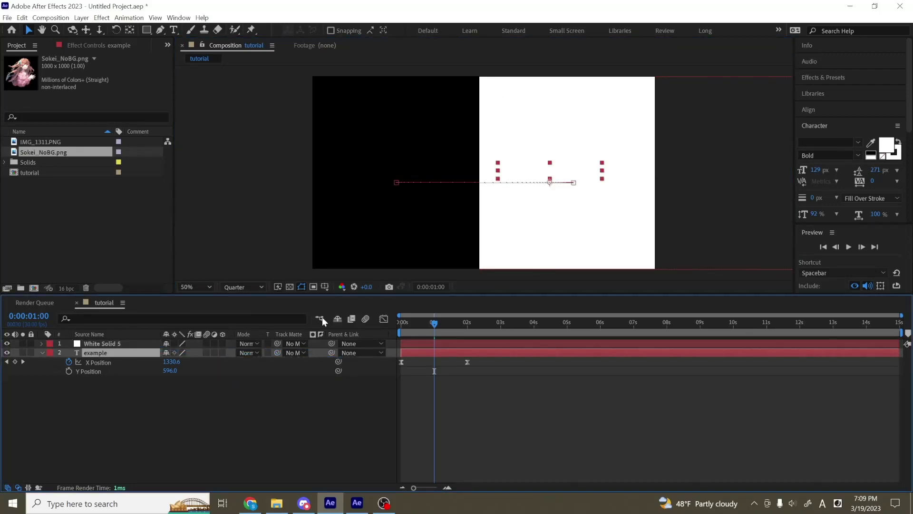
{"action": "left_click_drag", "start_coordinate": [209, 353], "coordinate": [118, 343]}
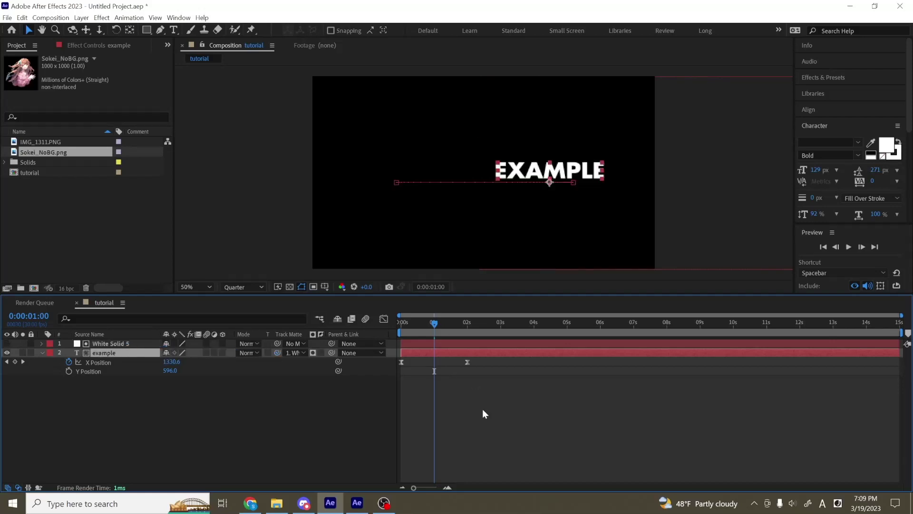
{"action": "left_click", "coordinate": [482, 409]}
{"action": "left_click_drag", "start_coordinate": [442, 326], "coordinate": [376, 343]}
{"action": "key", "text": "space"}
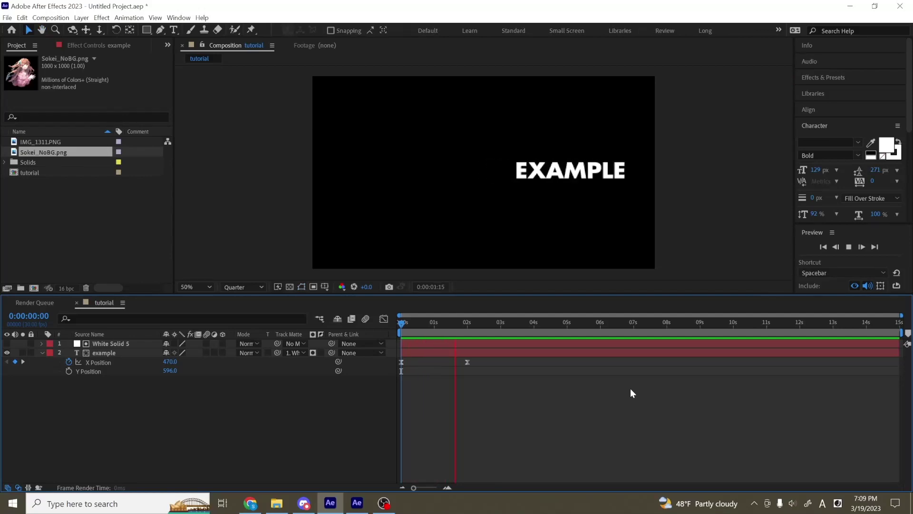
{"action": "key", "text": "space"}
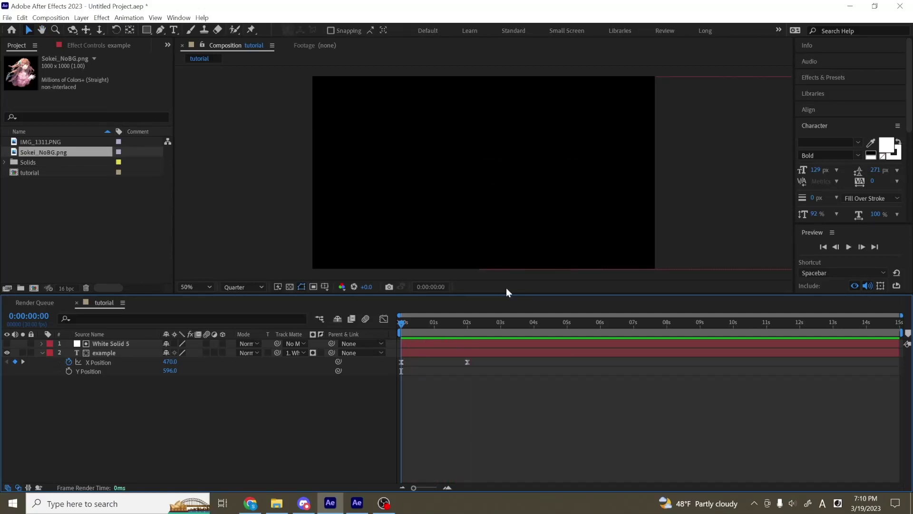
{"action": "left_click", "coordinate": [465, 325]}
Delete White Solid 5 and the example text layer from the composition
{"action": "left_click", "coordinate": [117, 345]}
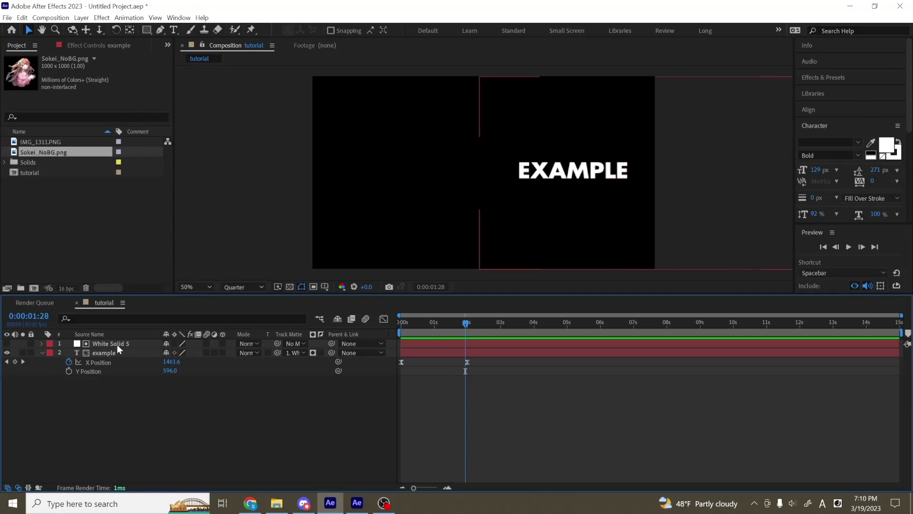
{"action": "left_click", "coordinate": [108, 352], "text": "shift"}
{"action": "key", "text": "Delete"}
Create a new 1920 by 1080 white solid and unlink its horizontal and vertical scale
{"action": "right_click", "coordinate": [174, 386]}
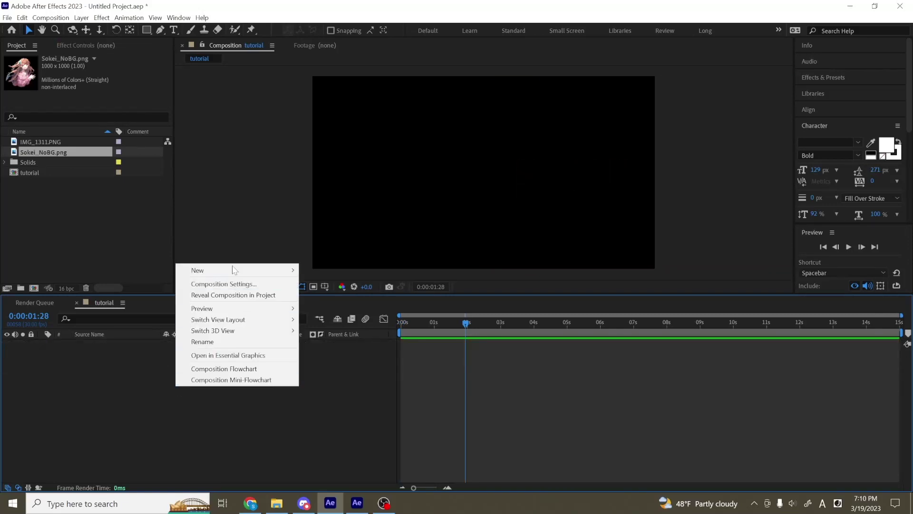
{"action": "mouse_move", "coordinate": [245, 275]}
{"action": "left_click", "coordinate": [327, 294]}
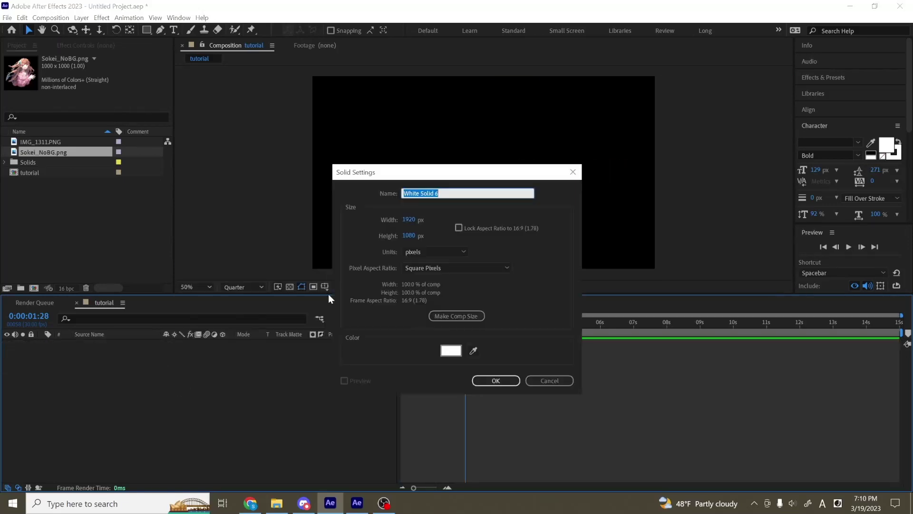
{"action": "left_click", "coordinate": [495, 380]}
{"action": "key", "text": "s"}
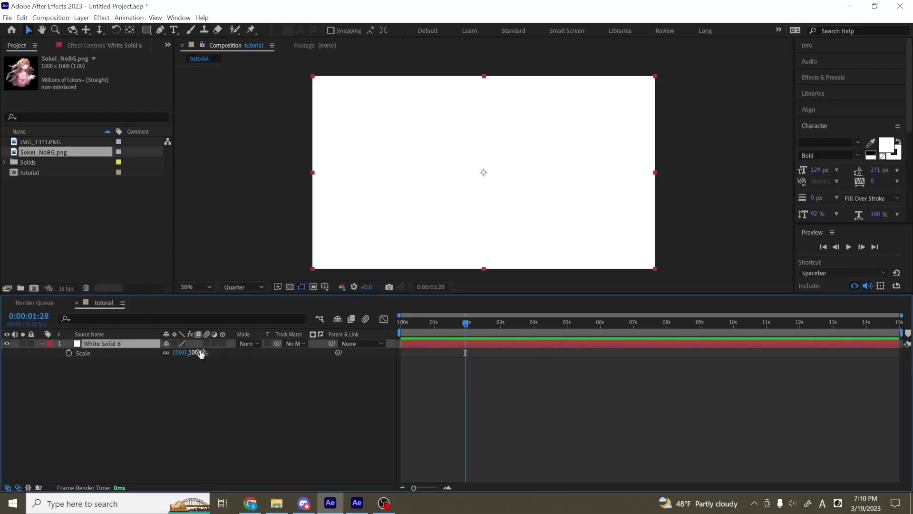
{"action": "left_click", "coordinate": [166, 352]}
{"action": "left_click", "coordinate": [197, 353]}
{"action": "type", "text": "33.3"}
{"action": "key", "text": "Return"}
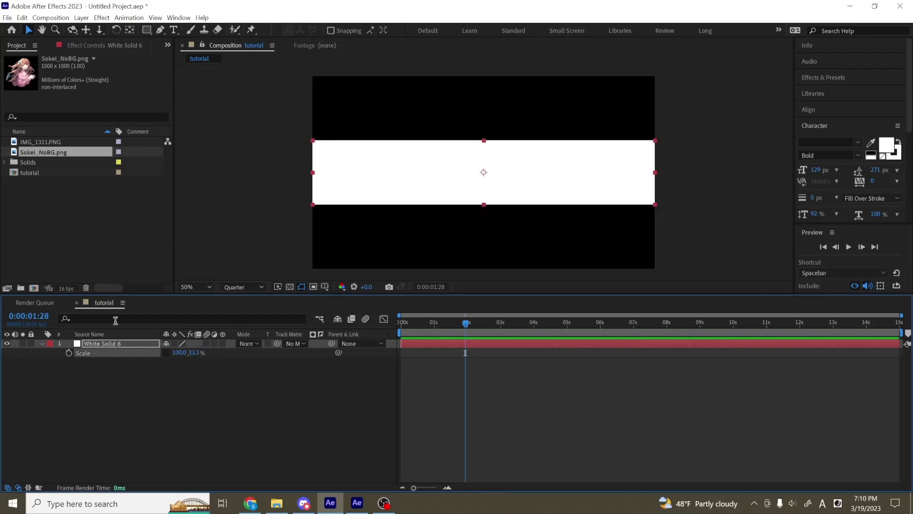
{"action": "left_click", "coordinate": [111, 344]}
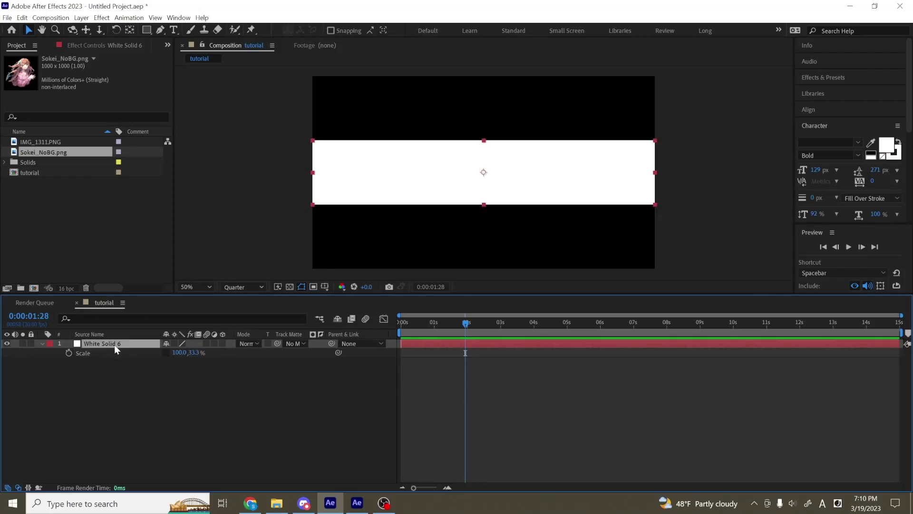
{"action": "key", "text": "ctrl+z"}
Set the white solid's horizontal scale to 33.333% and duplicate the layer twice
{"action": "left_click", "coordinate": [182, 353]}
{"action": "type", "text": "33.333"}
{"action": "key", "text": "Return"}
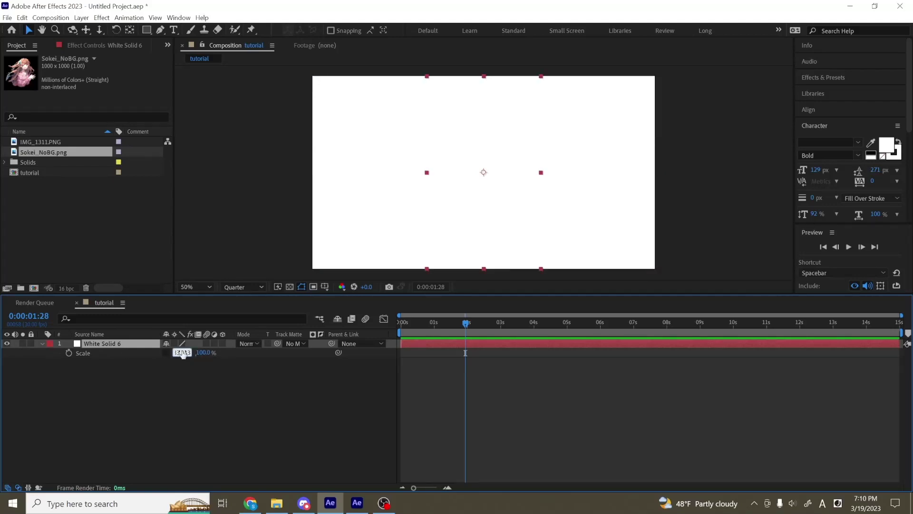
{"action": "key", "text": "Return"}
{"action": "key", "text": "ctrl+d"}
{"action": "key", "text": "ctrl+d"}
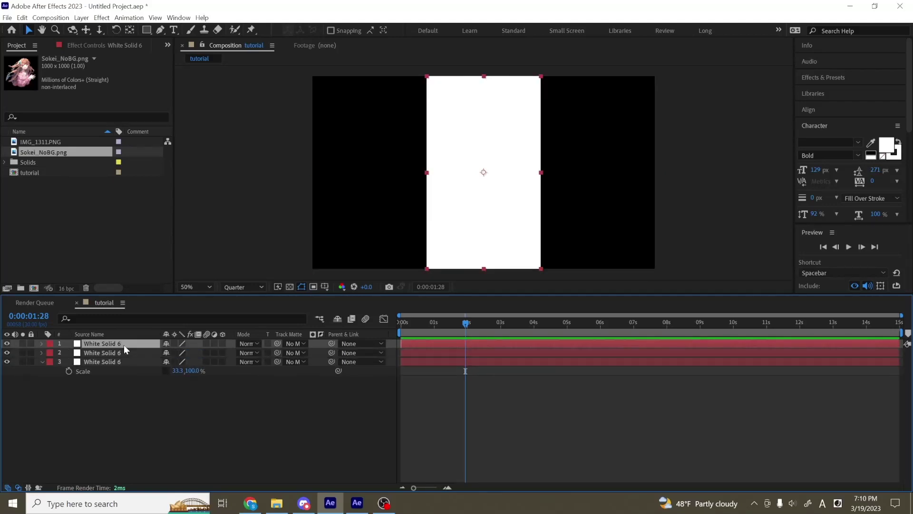
Move the top duplicate to X 1596 and the second one to X 327, placing the solids side by side as three columns
{"action": "key", "text": "p"}
{"action": "left_click_drag", "start_coordinate": [171, 352], "coordinate": [516, 361]}
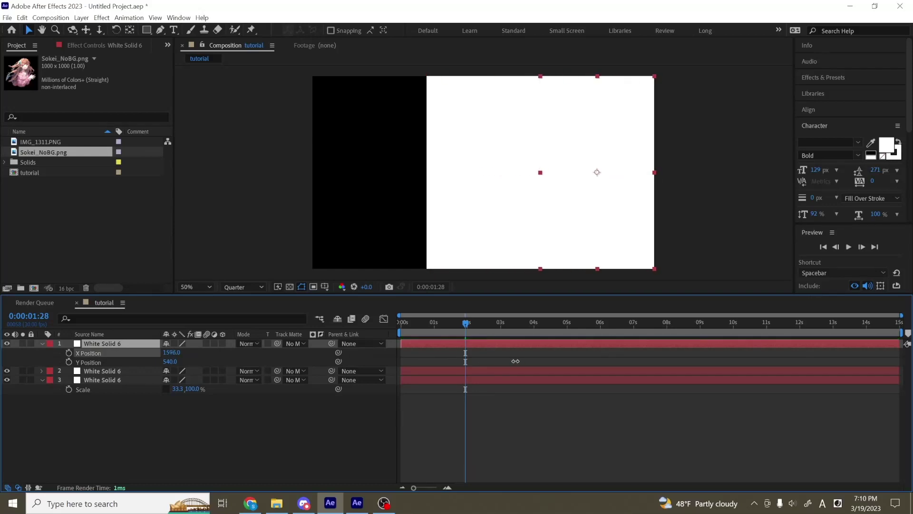
{"action": "left_click", "coordinate": [174, 372]}
{"action": "key", "text": "p"}
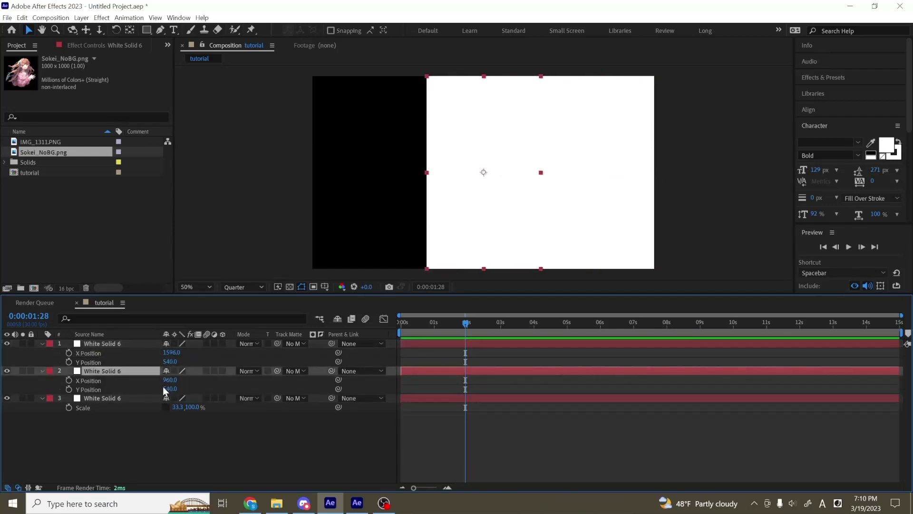
{"action": "left_click_drag", "start_coordinate": [170, 380], "coordinate": [43, 382]}
{"action": "left_click", "coordinate": [143, 419]}
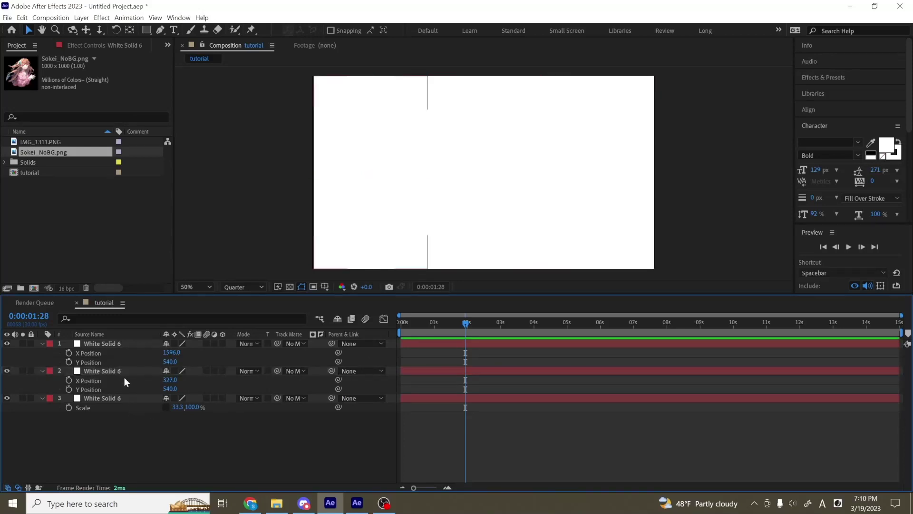
Recolor the right-hand column's solid to a pinkish medium red as a new solid
{"action": "left_click", "coordinate": [116, 344]}
{"action": "key", "text": "ctrl+shift+y"}
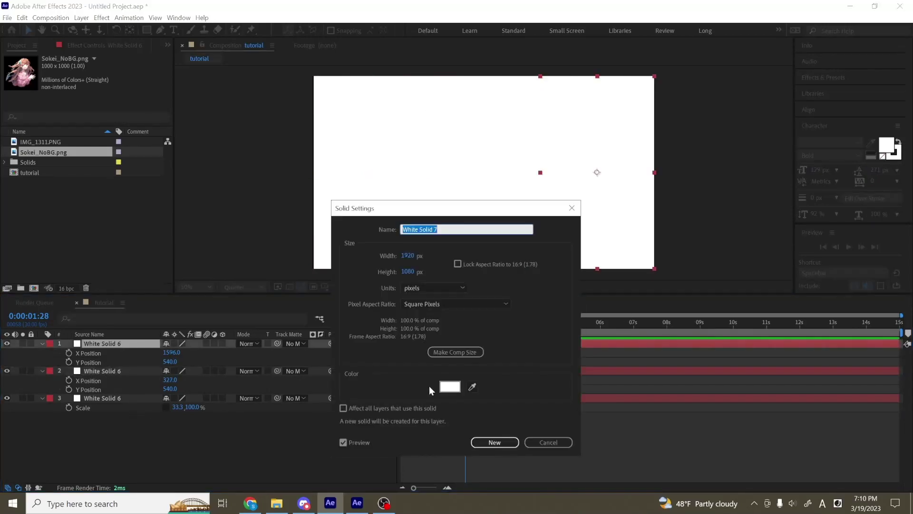
{"action": "left_click", "coordinate": [446, 386]}
{"action": "left_click", "coordinate": [401, 292]}
{"action": "left_click", "coordinate": [593, 265]}
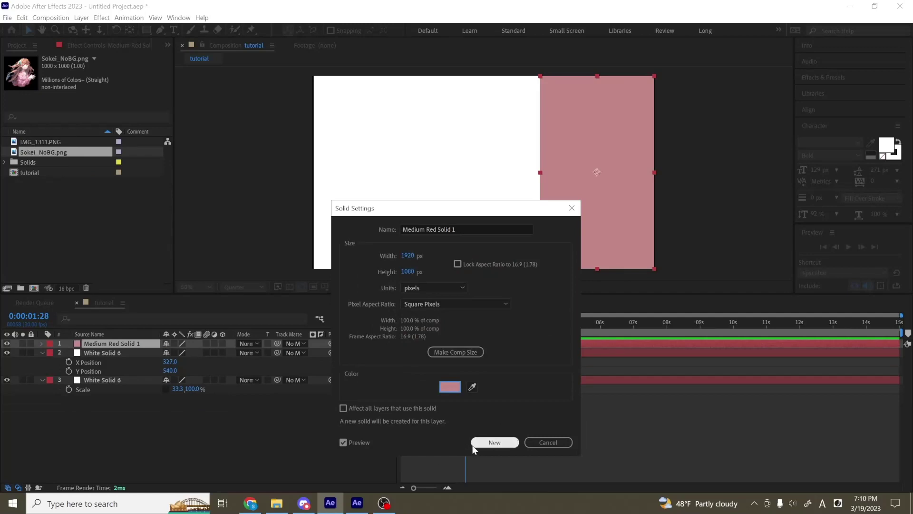
{"action": "left_click", "coordinate": [495, 442]}
Recolor the left-hand column's solid to a dark gray-red as a new solid
{"action": "left_click", "coordinate": [113, 353]}
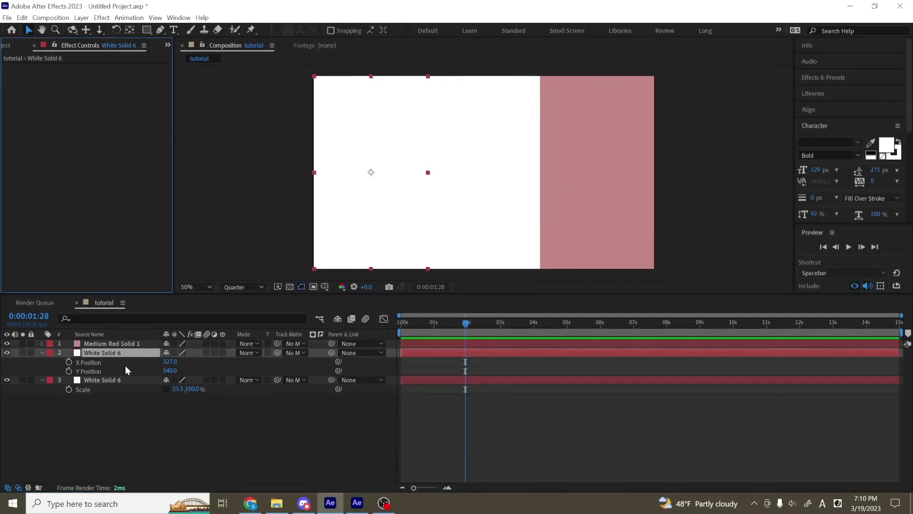
{"action": "key", "text": "ctrl+shift+y"}
{"action": "left_click", "coordinate": [448, 385]}
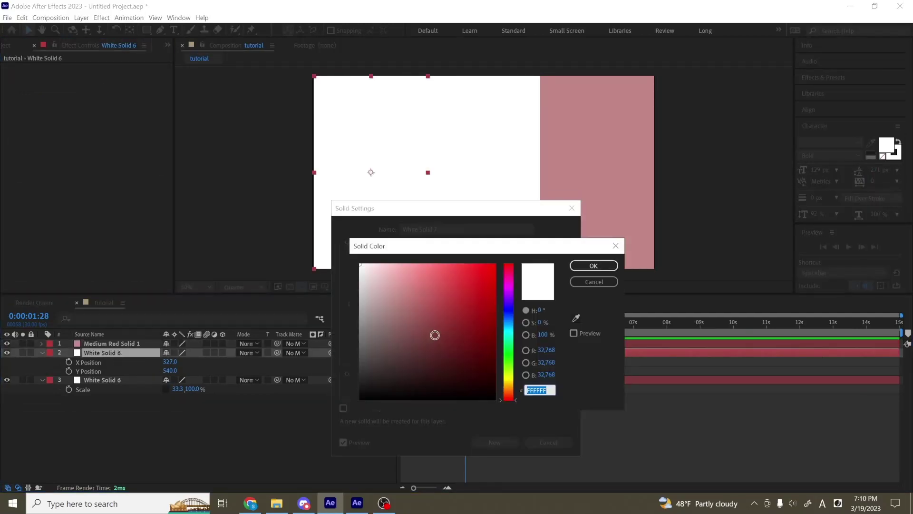
{"action": "left_click", "coordinate": [439, 332]}
{"action": "left_click", "coordinate": [594, 265]}
{"action": "left_click", "coordinate": [495, 442]}
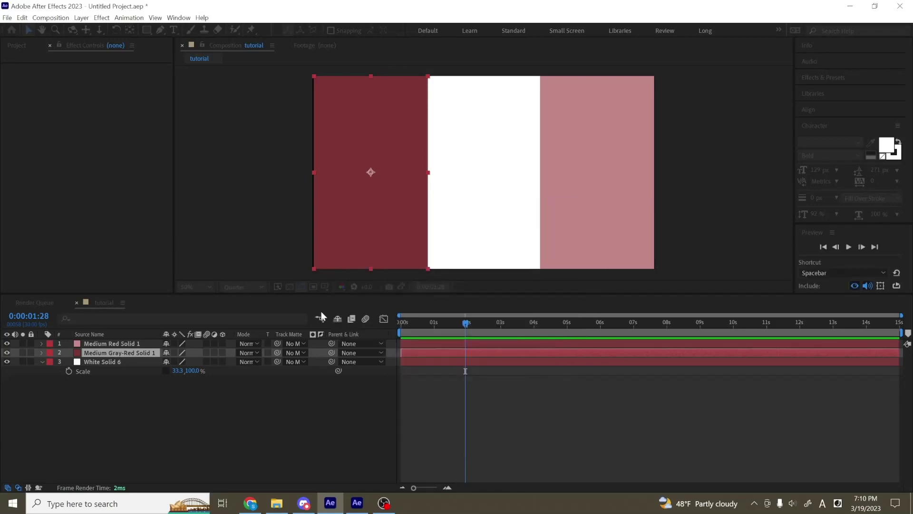
Add IMG_1311.PNG above the solids in the composition and duplicate the image layer twice
{"action": "key", "text": "ctrl+0"}
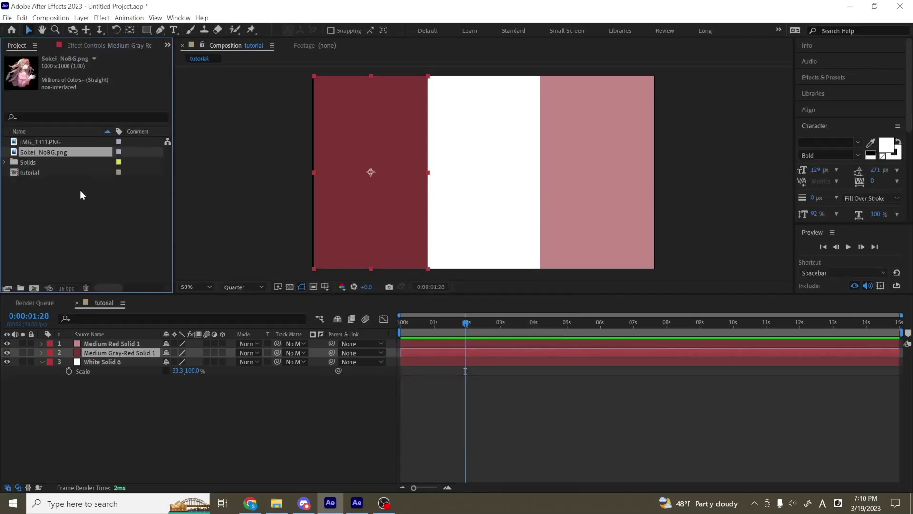
{"action": "left_click", "coordinate": [56, 143]}
{"action": "left_click_drag", "start_coordinate": [56, 143], "coordinate": [121, 339]}
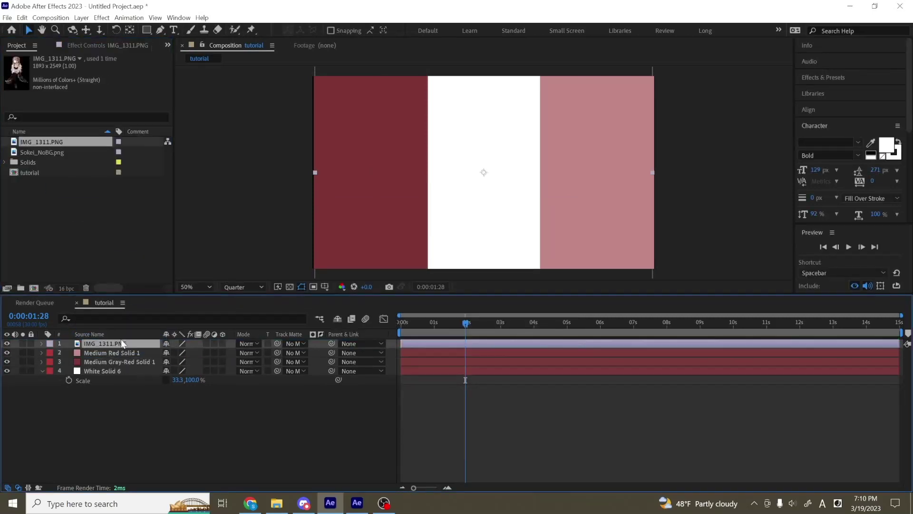
{"action": "key", "text": "ctrl+d"}
{"action": "key", "text": "ctrl+d"}
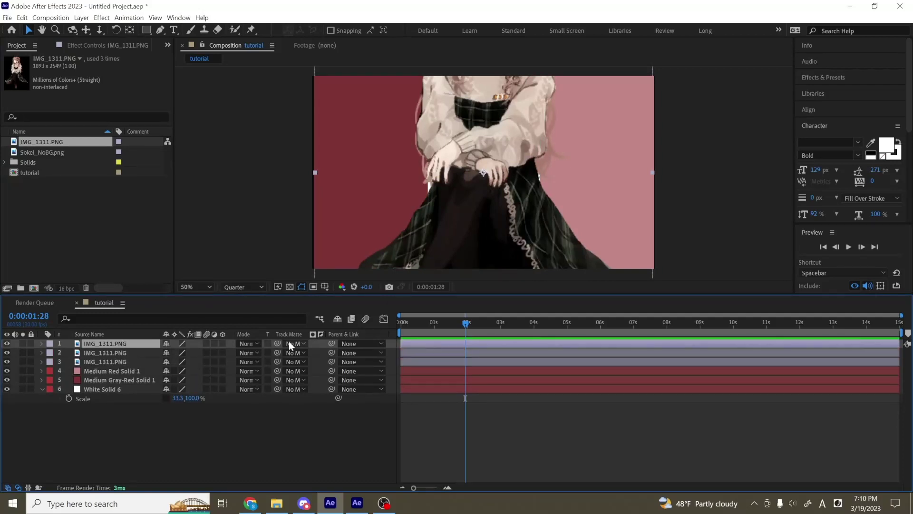
Matte the three image layers, from top to bottom, to Medium Red Solid 1, Medium Gray-Red Solid 1 and White Solid 6
{"action": "left_click_drag", "start_coordinate": [277, 342], "coordinate": [114, 371]}
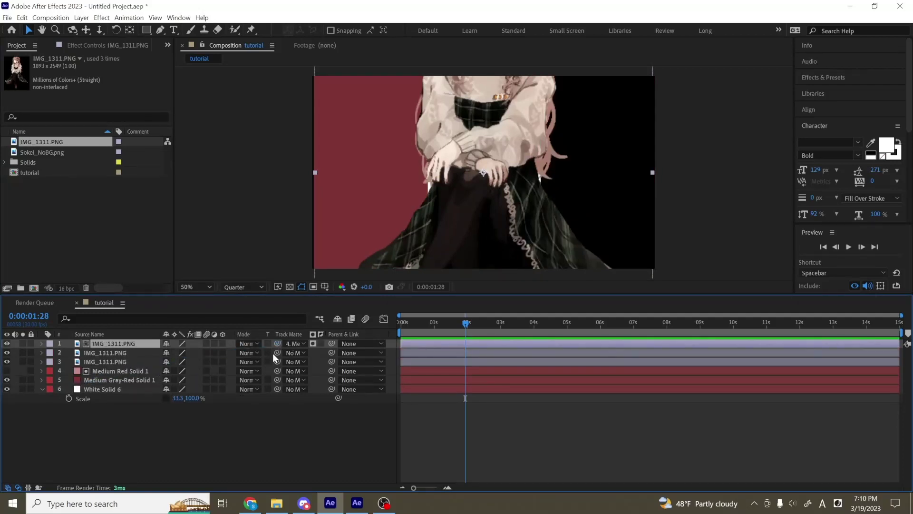
{"action": "left_click_drag", "start_coordinate": [278, 352], "coordinate": [129, 392]}
Reposition each image copy within its column: face in the middle, upper body on the right, lap and skirt on the left
{"action": "left_click_drag", "start_coordinate": [486, 178], "coordinate": [612, 255]}
{"action": "left_click", "coordinate": [124, 362]}
{"action": "left_click_drag", "start_coordinate": [516, 156], "coordinate": [519, 276]}
{"action": "left_click", "coordinate": [129, 352]}
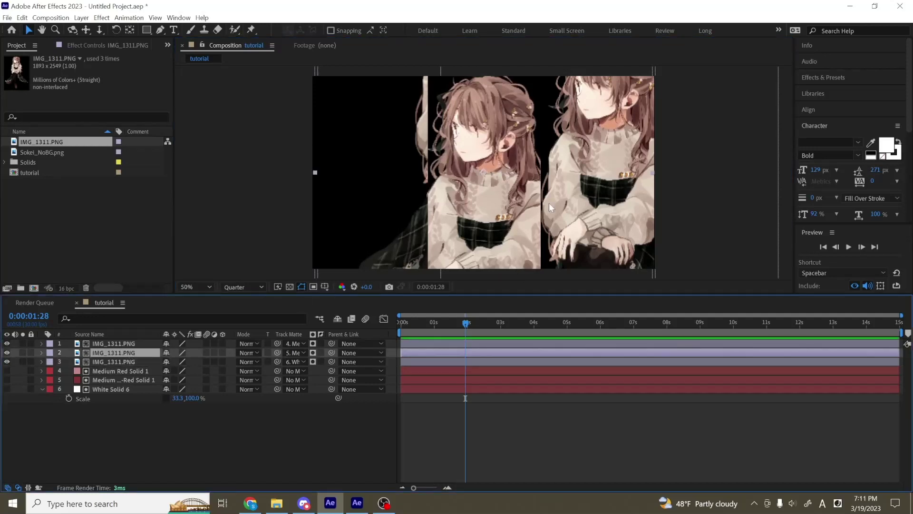
{"action": "left_click_drag", "start_coordinate": [468, 219], "coordinate": [353, 197]}
{"action": "left_click", "coordinate": [109, 344]}
{"action": "mouse_move", "coordinate": [599, 217]}
{"action": "left_mouse_down"}
{"action": "mouse_move", "coordinate": [587, 238]}
{"action": "mouse_move", "coordinate": [591, 216]}
{"action": "left_mouse_up"}
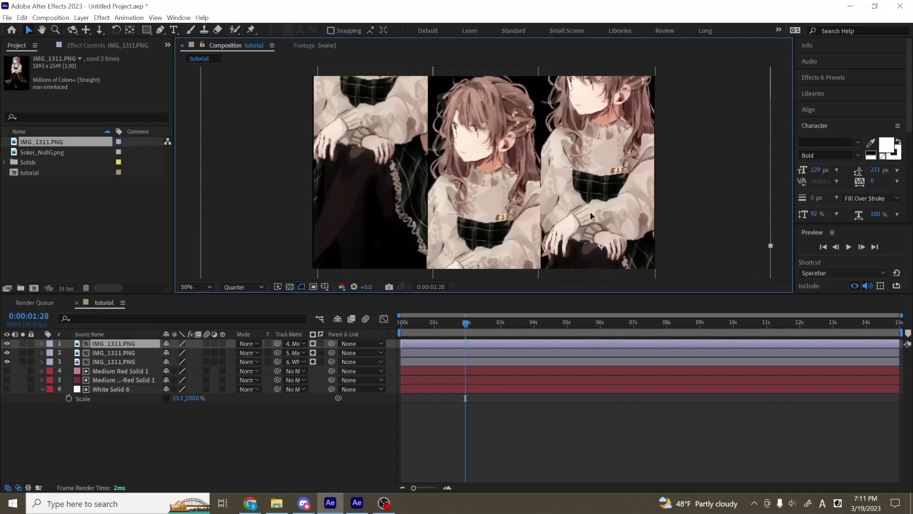
Reveal the Position properties of all three IMG_1311.PNG layers
{"action": "left_click", "coordinate": [99, 360], "text": "shift"}
{"action": "key", "text": "p"}
{"action": "left_click", "coordinate": [69, 353]}
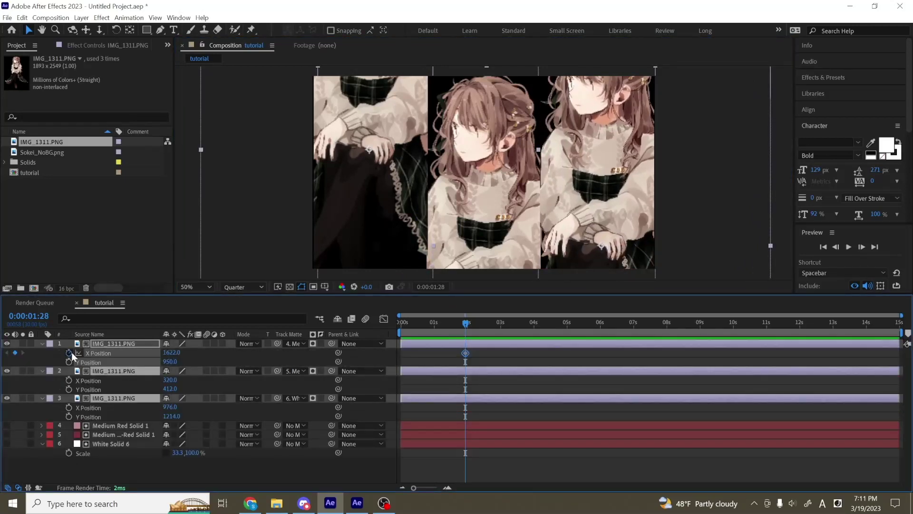
{"action": "left_click", "coordinate": [68, 361]}
{"action": "key", "text": "ctrl+z"}
{"action": "key", "text": "ctrl+z"}
Set X Position keyframes on all three image layers at 0:00:01:28
{"action": "left_click", "coordinate": [68, 352]}
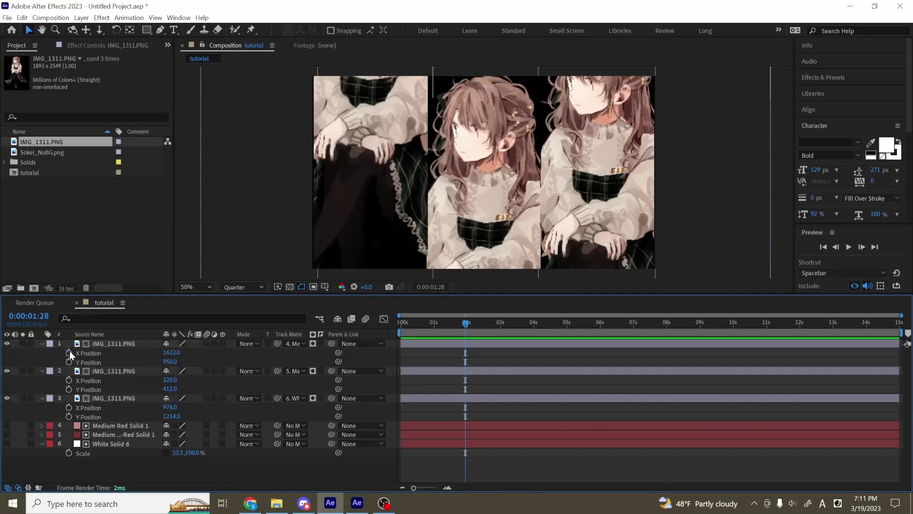
{"action": "left_click", "coordinate": [68, 380]}
{"action": "left_click", "coordinate": [68, 407]}
At 0:00:00:00, set the X Position of the three image layers, from top to bottom, to 780, -830 and 145
{"action": "left_click_drag", "start_coordinate": [347, 336], "coordinate": [333, 337]}
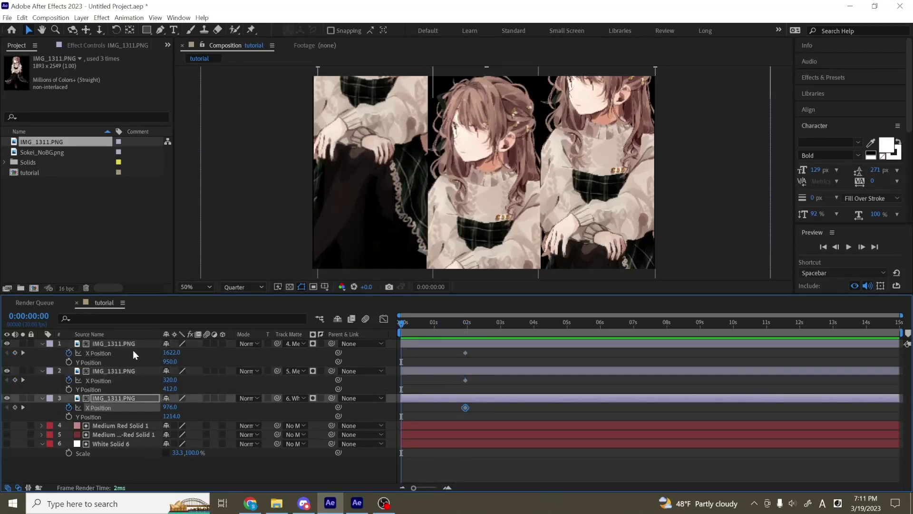
{"action": "left_click_drag", "start_coordinate": [171, 352], "coordinate": [2, 364]}
{"action": "left_click_drag", "start_coordinate": [170, 379], "coordinate": [134, 380]}
{"action": "left_click_drag", "start_coordinate": [170, 407], "coordinate": [134, 408]}
{"action": "left_click_drag", "start_coordinate": [170, 352], "coordinate": [139, 355]}
Easy ease all X Position keyframes of the image layers and shape their speed curves to peak early and slow gradually into the last keyframe
{"action": "left_click_drag", "start_coordinate": [512, 349], "coordinate": [287, 397]}
{"action": "left_click_drag", "start_coordinate": [495, 358], "coordinate": [362, 413]}
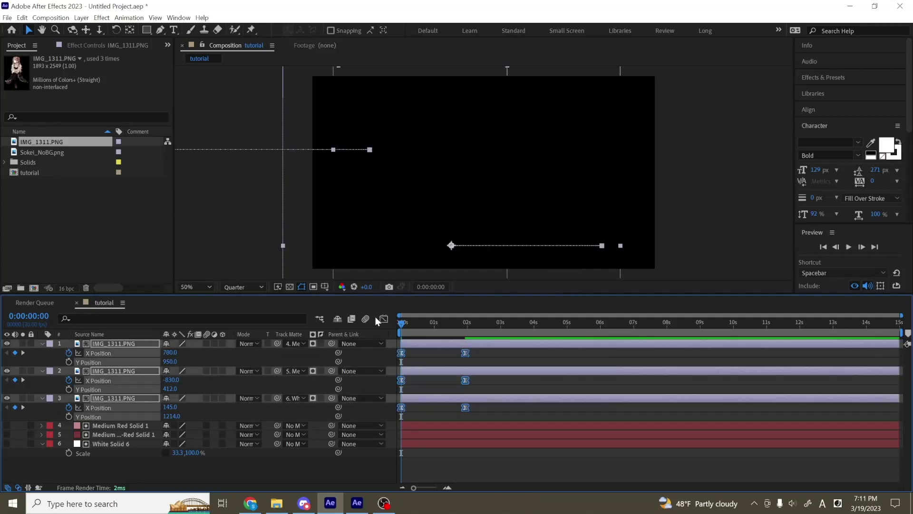
{"action": "key", "text": "shift+F3"}
{"action": "left_click_drag", "start_coordinate": [455, 458], "coordinate": [418, 458]}
Preview the eased slide-in of the images within the three columns
{"action": "key", "text": "space"}
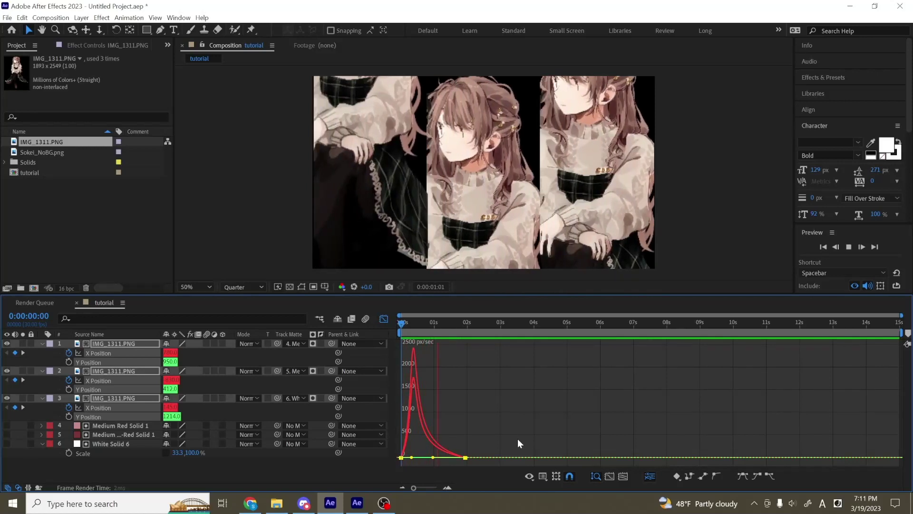
{"action": "key", "text": "space"}
{"action": "key", "text": "space"}
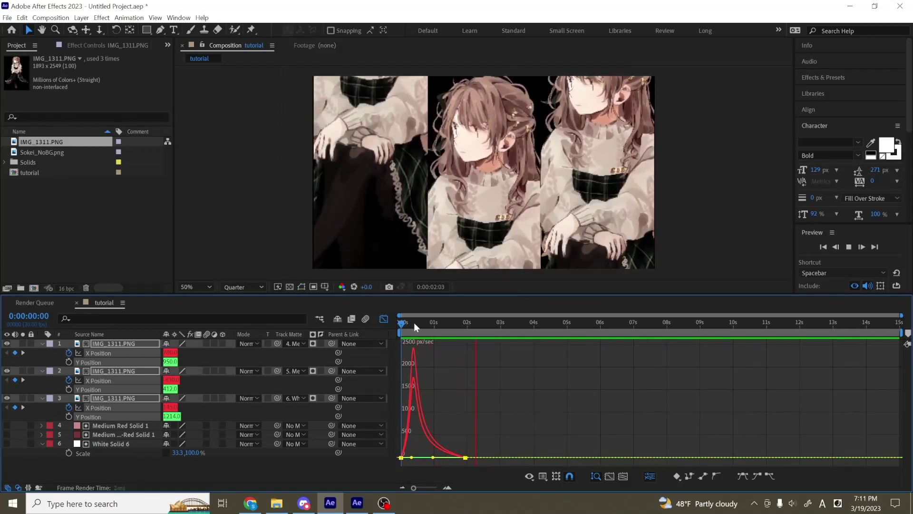
{"action": "key", "text": "space"}
Leave the graph editor and park the current time at 0:00:02:13 with no layers selected
{"action": "left_click", "coordinate": [387, 317]}
{"action": "left_click_drag", "start_coordinate": [406, 327], "coordinate": [482, 339]}
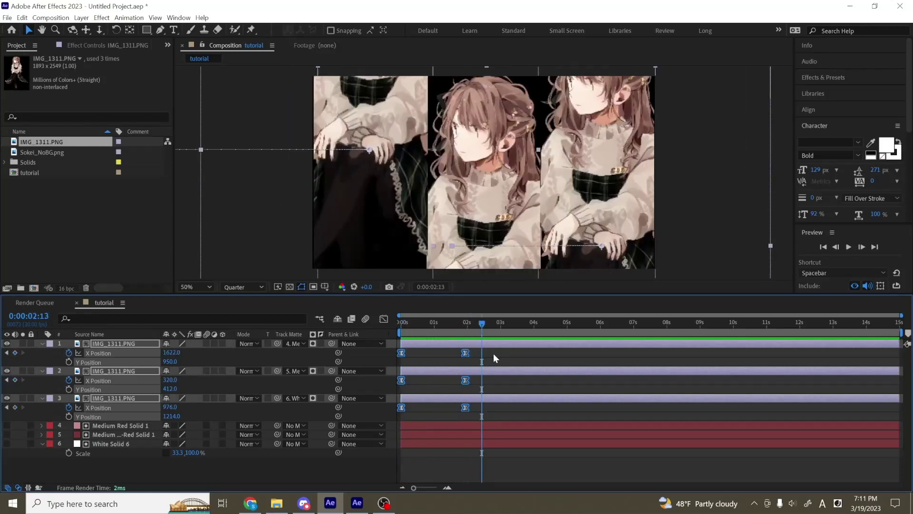
{"action": "left_click", "coordinate": [494, 354]}
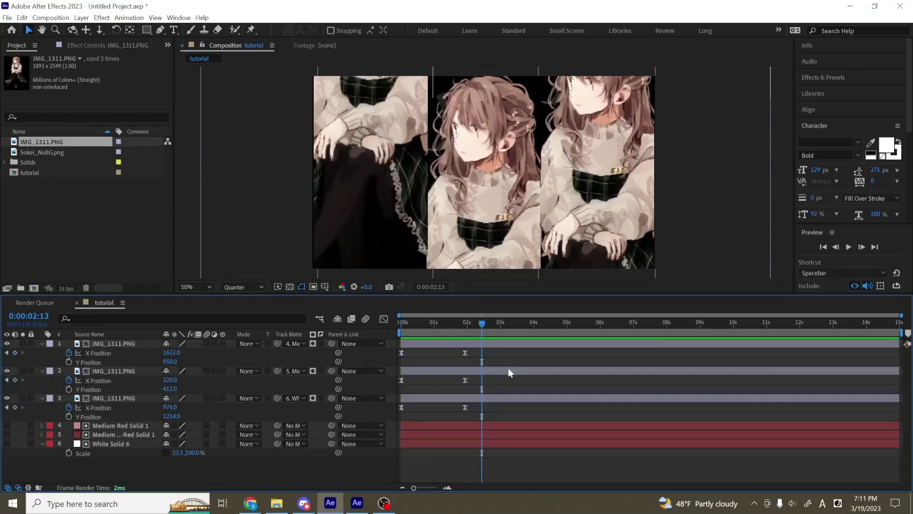